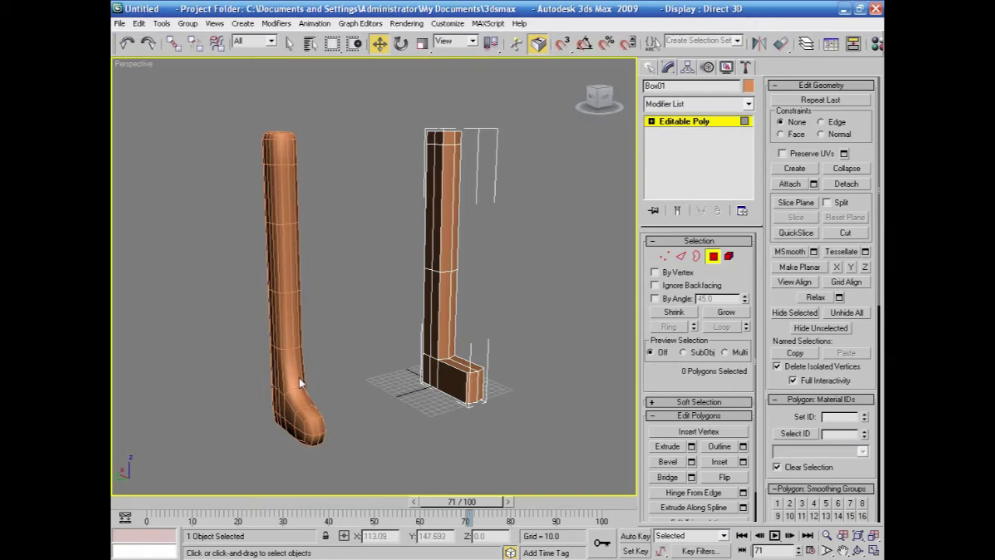
# - Connect the lower leg's vertical edges on the box leg with one segment, using a slide of 67
pyautogui.keyDown('alt'); pyautogui.moveTo(285, 351); pyautogui.dragTo(535, 362, button='middle'); pyautogui.keyUp('alt')
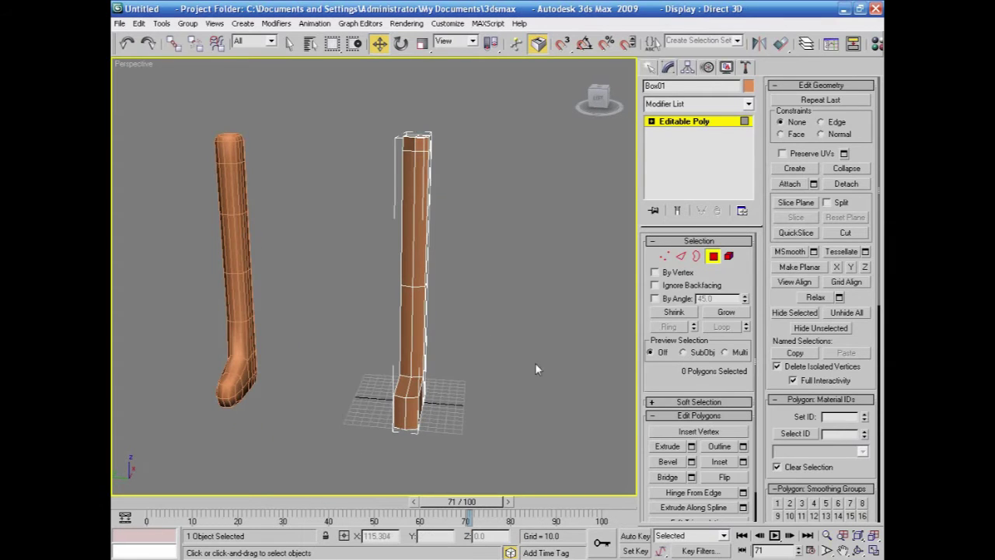
pyautogui.click(679, 257)
pyautogui.moveTo(455, 353); pyautogui.dragTo(380, 362)
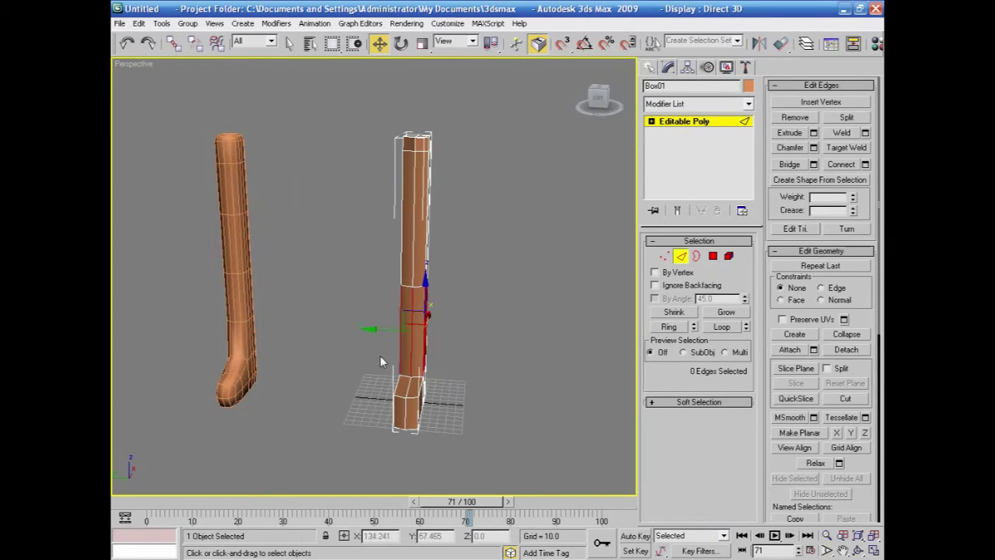
pyautogui.rightClick(400, 355)
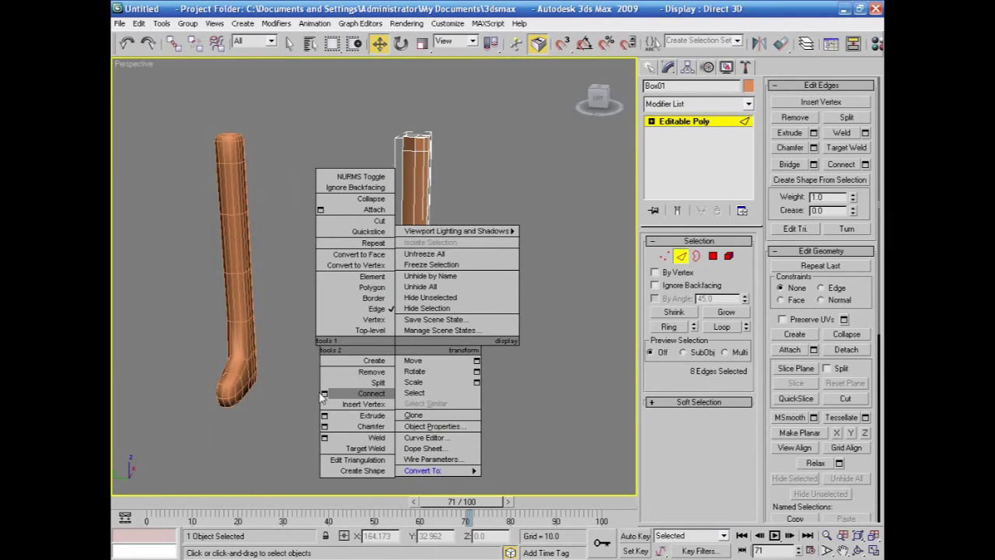
pyautogui.click(324, 394)
pyautogui.keyDown('alt'); pyautogui.moveTo(501, 374); pyautogui.dragTo(438, 362, button='middle'); pyautogui.keyUp('alt')
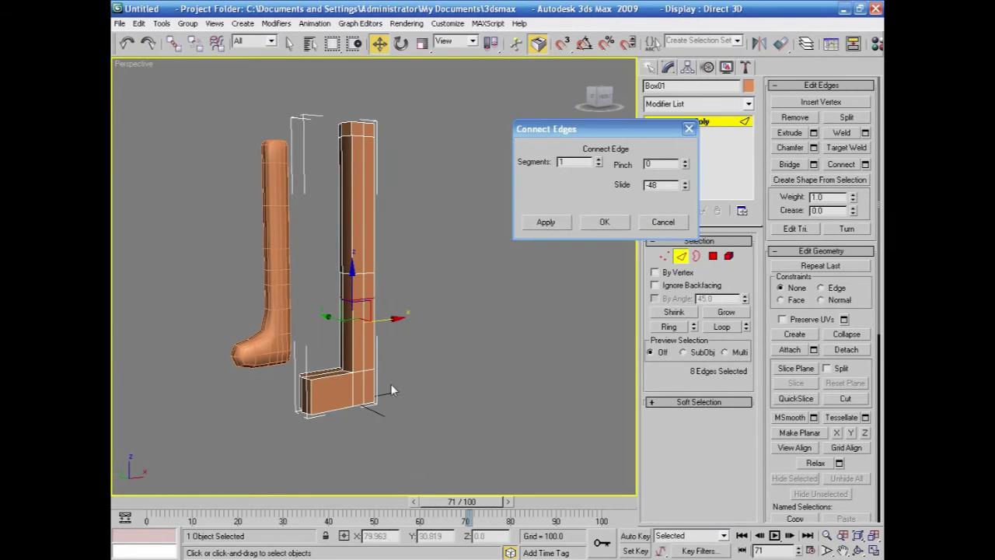
pyautogui.moveTo(685, 185); pyautogui.dragTo(631, 28)
pyautogui.keyDown('alt'); pyautogui.moveTo(267, 412); pyautogui.dragTo(309, 424, button='middle'); pyautogui.keyUp('alt')
pyautogui.click(604, 221)
# - Connect the lengthwise edges of the foot with one segment and a slide of 0
pyautogui.keyDown('alt'); pyautogui.moveTo(544, 319); pyautogui.dragTo(455, 376, button='middle'); pyautogui.keyUp('alt')
pyautogui.click(447, 382)
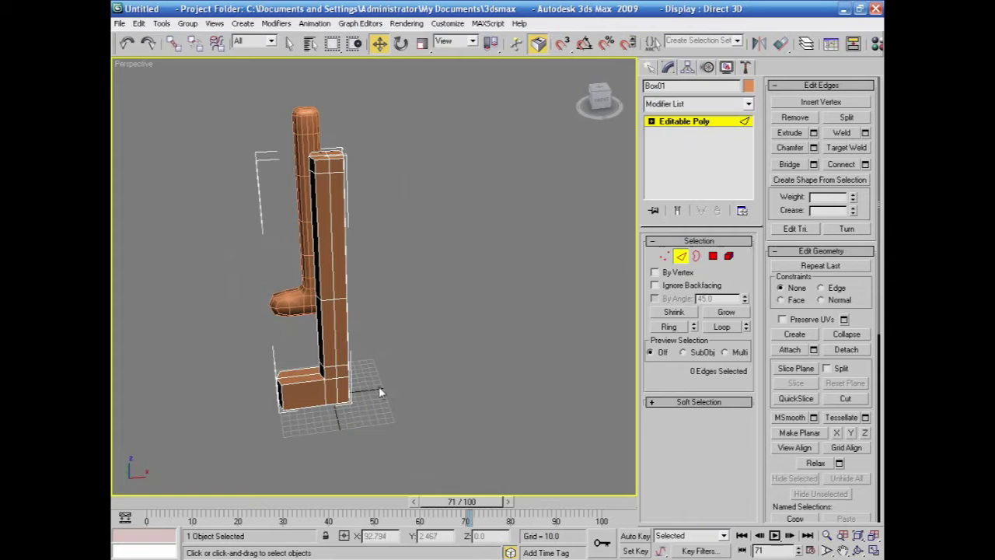
pyautogui.click(307, 439)
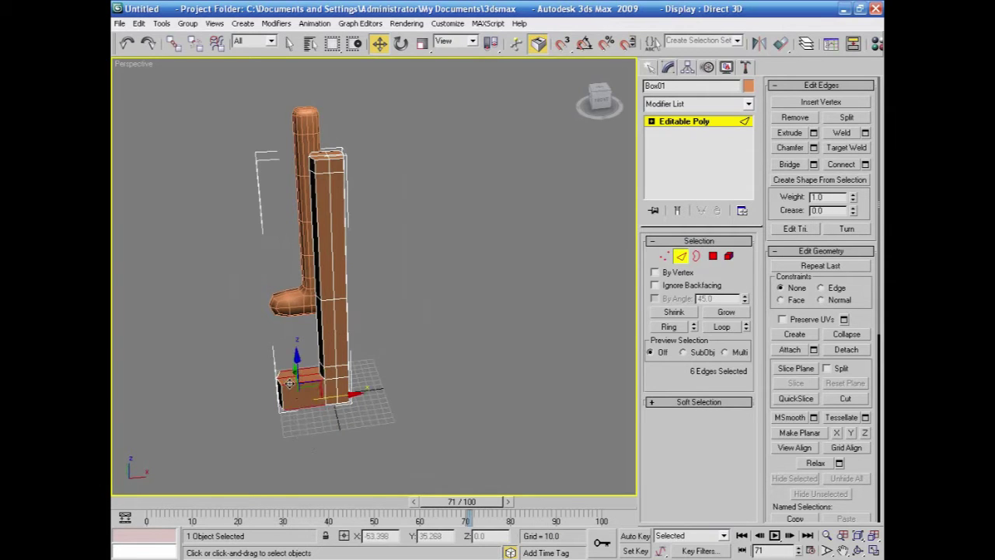
pyautogui.rightClick(286, 379)
pyautogui.click(215, 428)
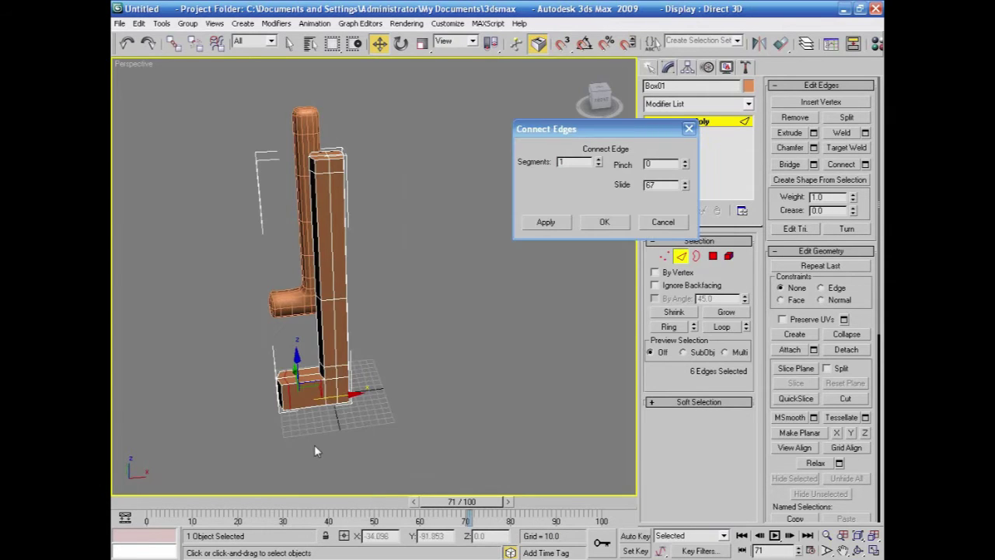
pyautogui.rightClick(684, 188)
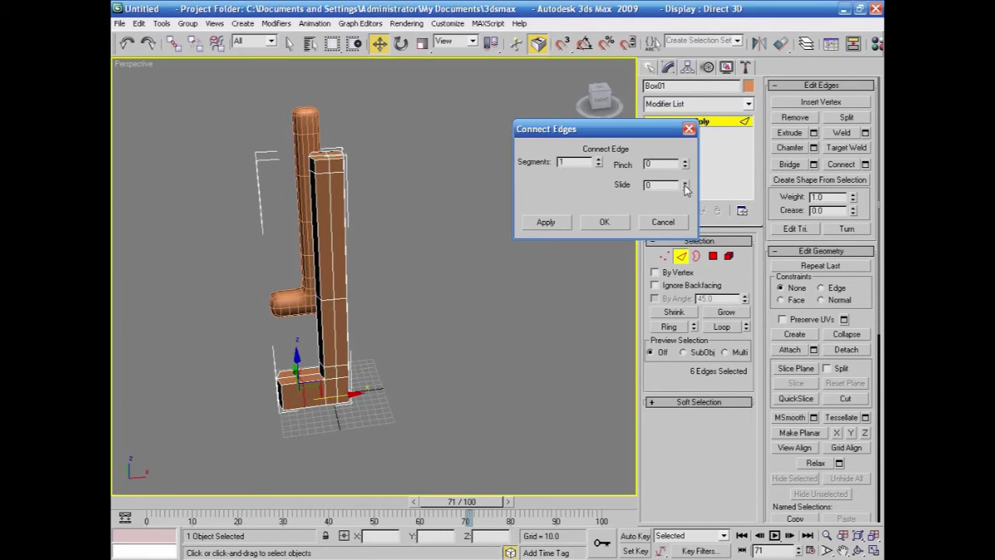
pyautogui.keyDown('alt'); pyautogui.moveTo(335, 358); pyautogui.dragTo(373, 375, button='middle'); pyautogui.keyUp('alt')
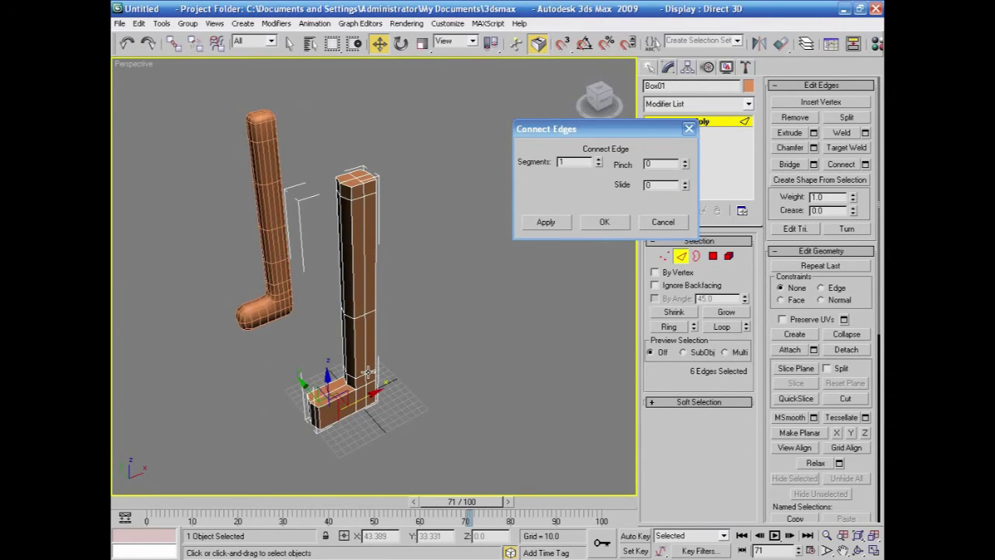
pyautogui.click(607, 221)
# - Leave edge editing and move the smoothed leg copy along the X axis to about 210
pyautogui.keyDown('alt'); pyautogui.moveTo(354, 399); pyautogui.dragTo(425, 370, button='middle'); pyautogui.keyUp('alt')
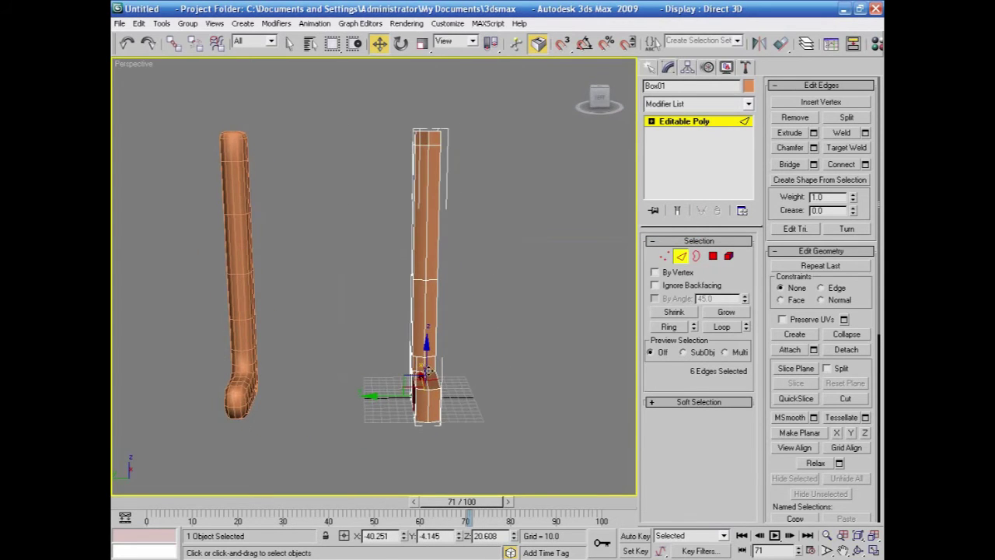
pyautogui.click(688, 122)
pyautogui.click(304, 295)
pyautogui.click(243, 285)
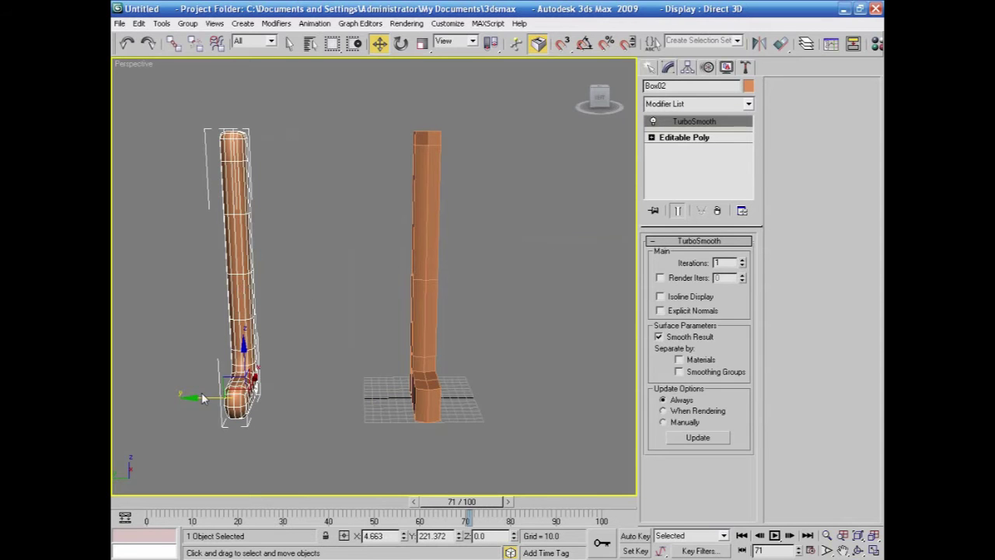
pyautogui.keyDown('alt'); pyautogui.moveTo(282, 420); pyautogui.dragTo(267, 406, button='middle'); pyautogui.keyUp('alt')
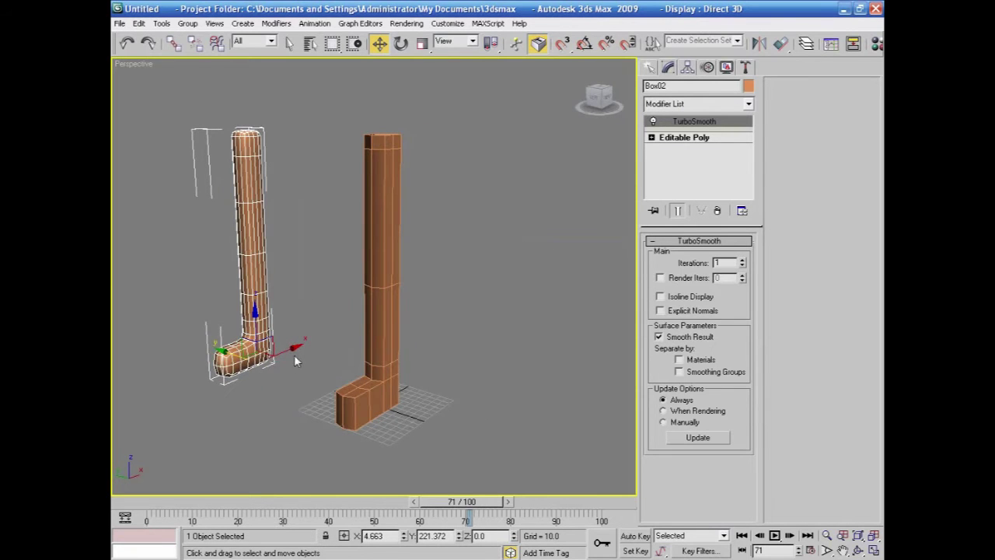
pyautogui.moveTo(295, 360); pyautogui.dragTo(439, 397)
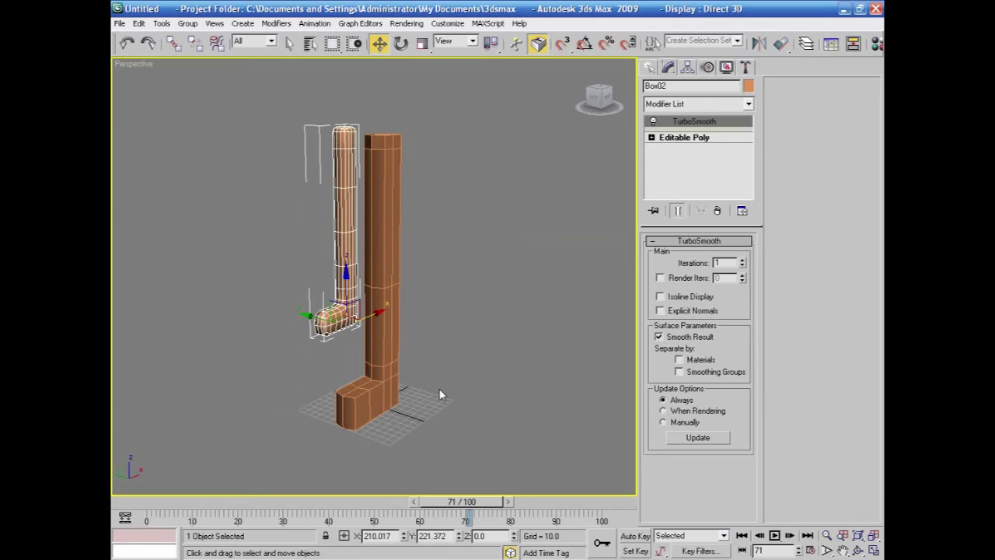
pyautogui.press('l')
pyautogui.moveTo(428, 375); pyautogui.dragTo(435, 398, button='middle')
pyautogui.scroll(-3, 438, 405)
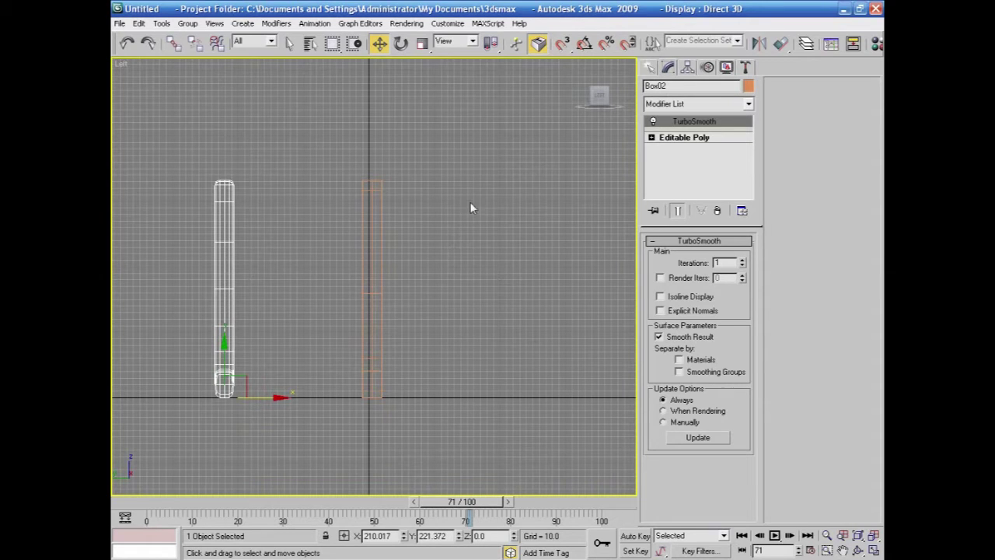
pyautogui.click(650, 67)
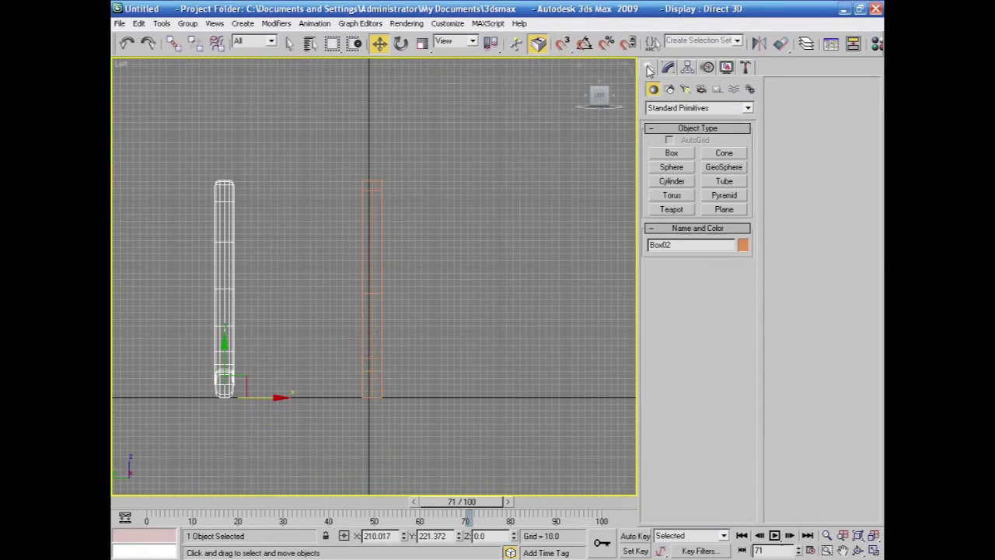
pyautogui.click(749, 90)
pyautogui.click(673, 153)
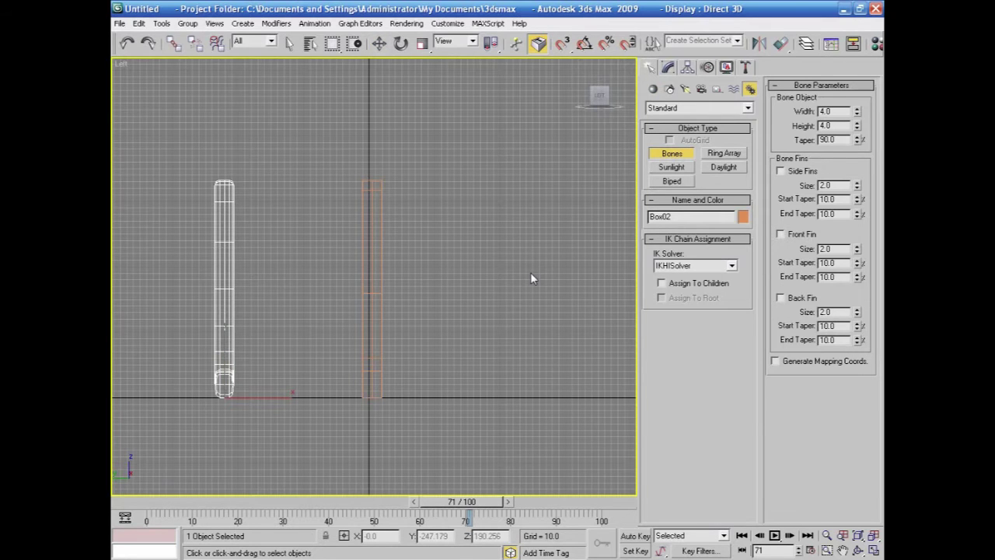
pyautogui.press('f')
pyautogui.moveTo(493, 297); pyautogui.dragTo(481, 324, button='middle')
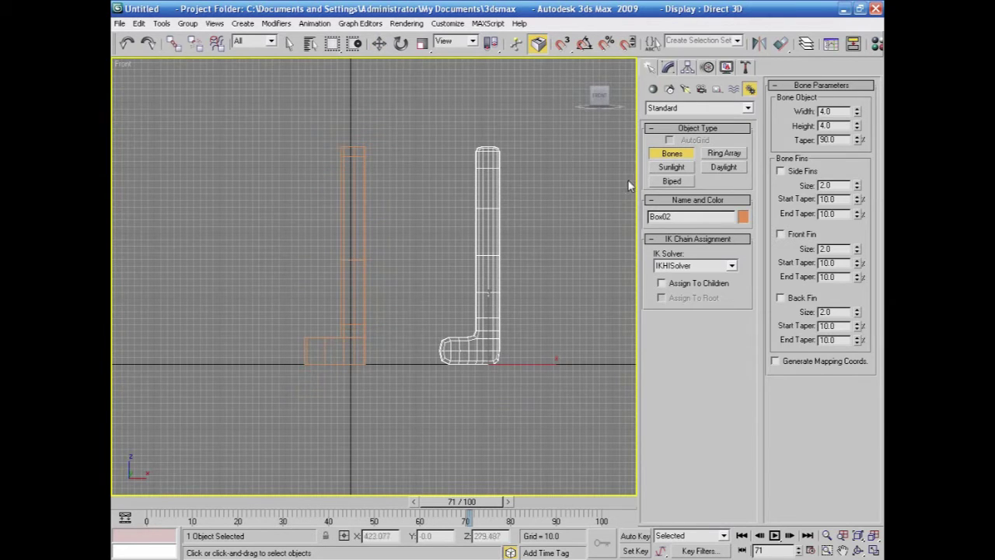
pyautogui.press('w')
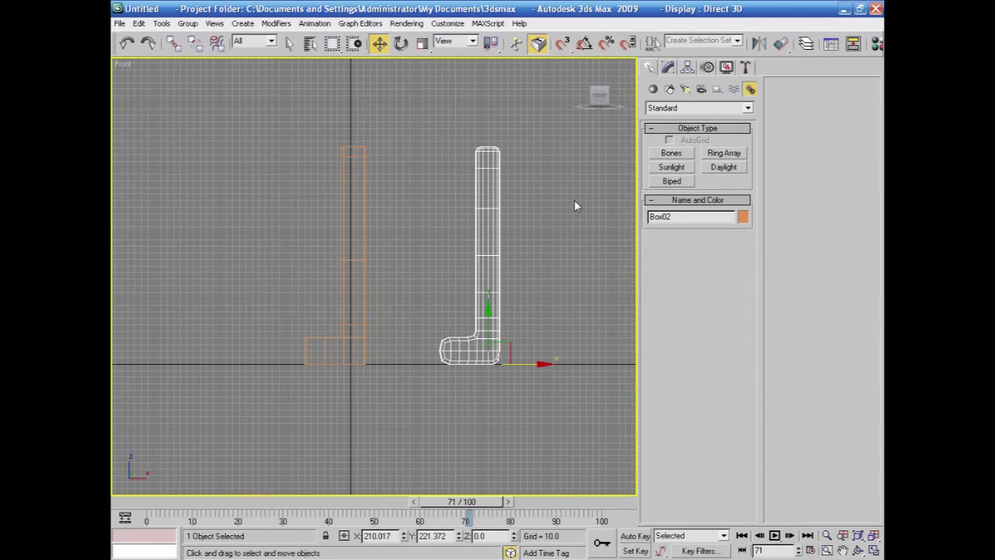
# - Bend the box leg's knee slightly by moving its eight knee-height vertices toward the toe side in the front view, to about X -5.9
pyautogui.click(412, 240)
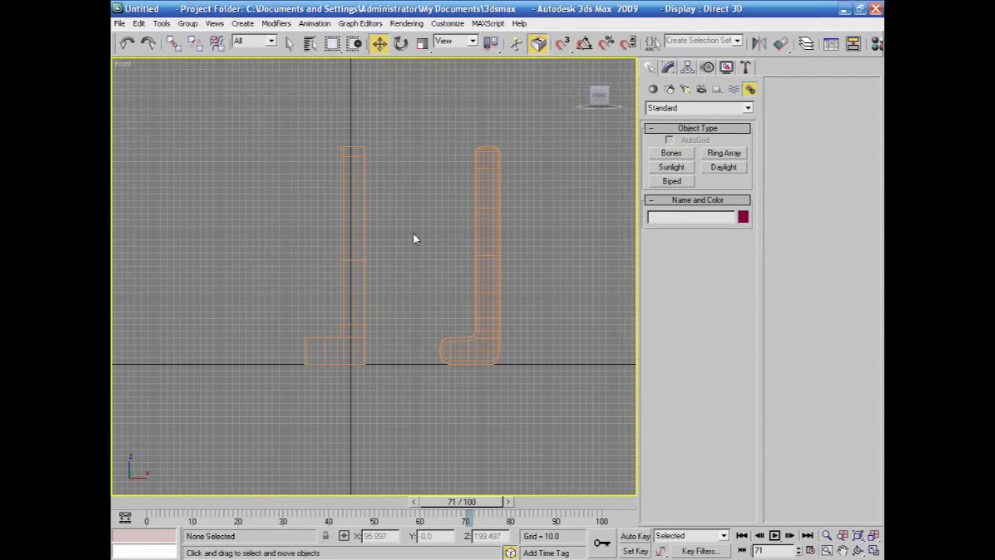
pyautogui.click(361, 223)
pyautogui.click(873, 550)
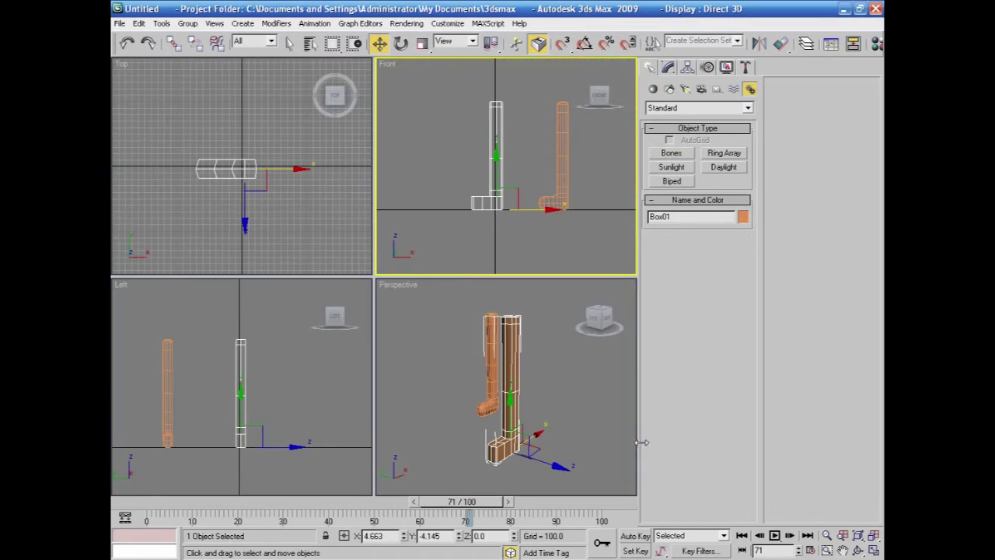
pyautogui.click(519, 229)
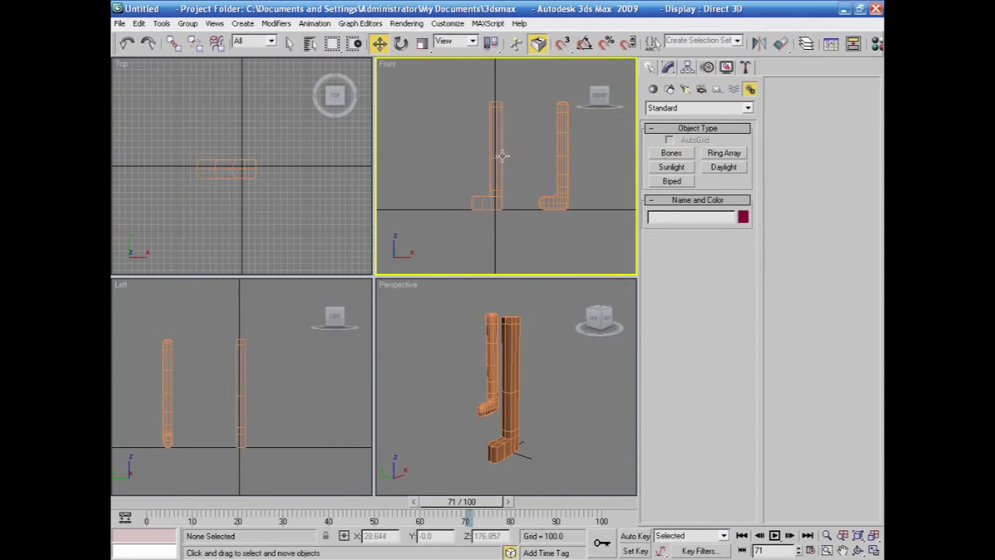
pyautogui.click(668, 69)
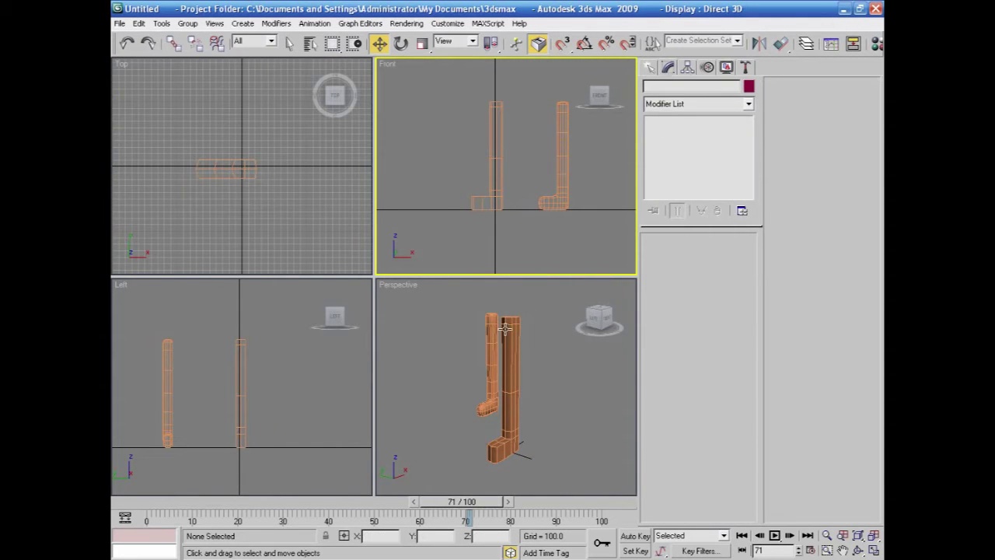
pyautogui.click(513, 355)
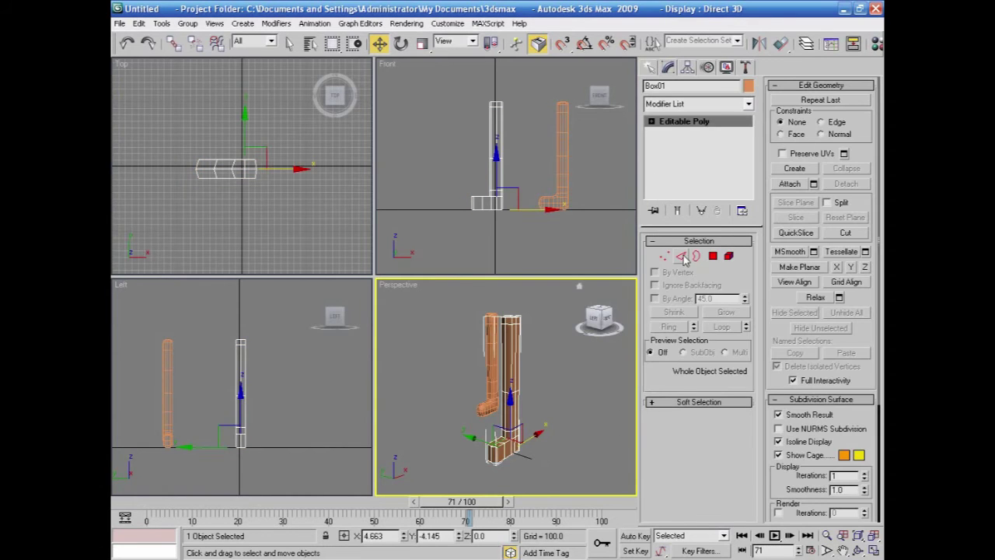
pyautogui.click(663, 255)
pyautogui.moveTo(519, 153)
pyautogui.mouseDown()
pyautogui.moveTo(485, 170)
pyautogui.moveTo(533, 157)
pyautogui.mouseUp()
pyautogui.keyDown('alt'); pyautogui.moveTo(569, 458); pyautogui.dragTo(476, 358, button='middle'); pyautogui.keyUp('alt')
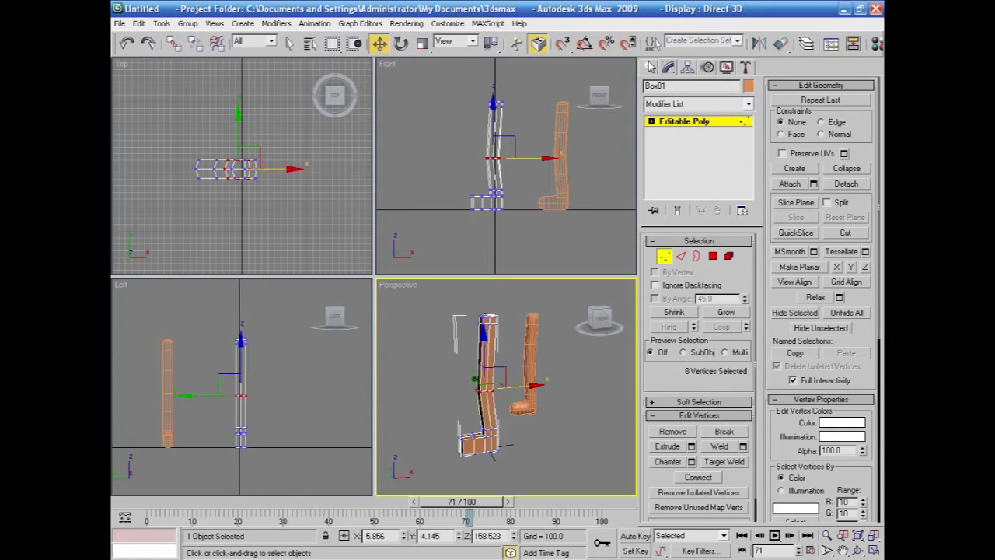
# - Create a bone chain inside the box leg in the front view, running from hip to knee, ankle, ball of the foot and toe tip
pyautogui.click(651, 69)
pyautogui.click(671, 153)
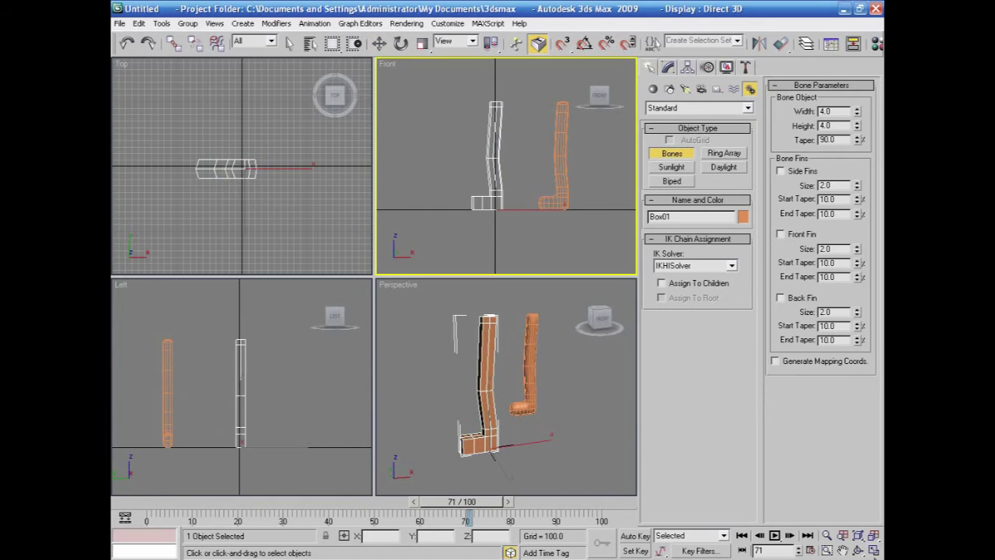
pyautogui.click(874, 550)
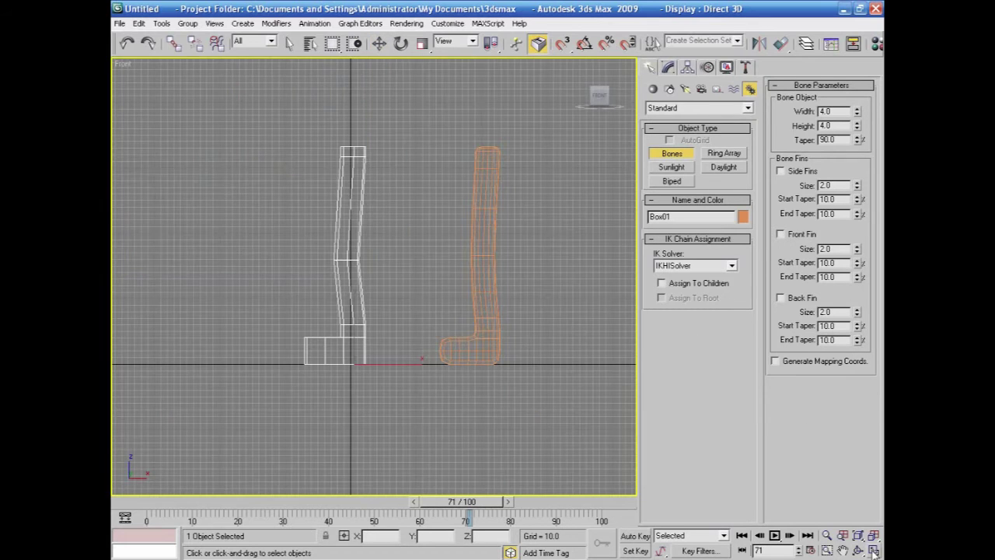
pyautogui.click(353, 147)
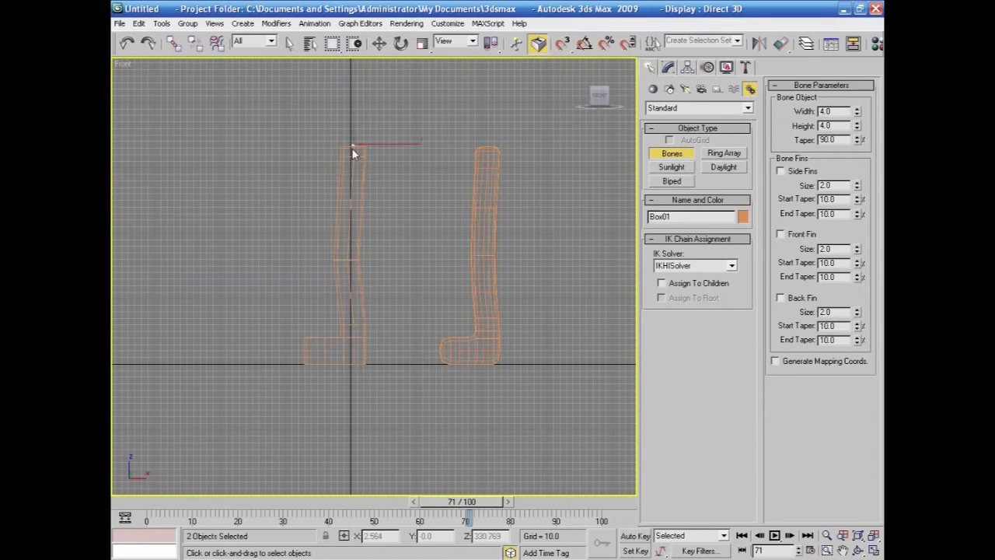
pyautogui.click(345, 259)
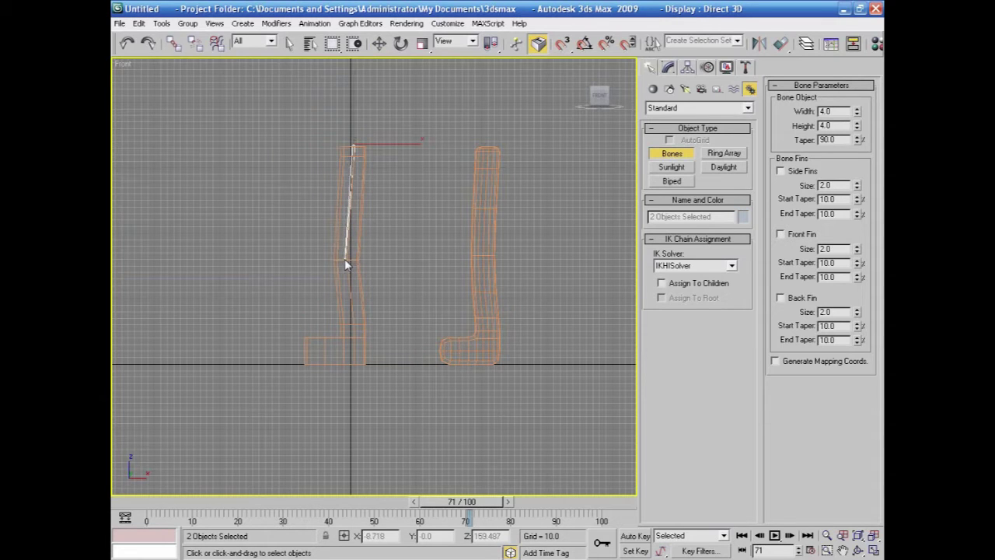
pyautogui.click(353, 338)
pyautogui.click(325, 352)
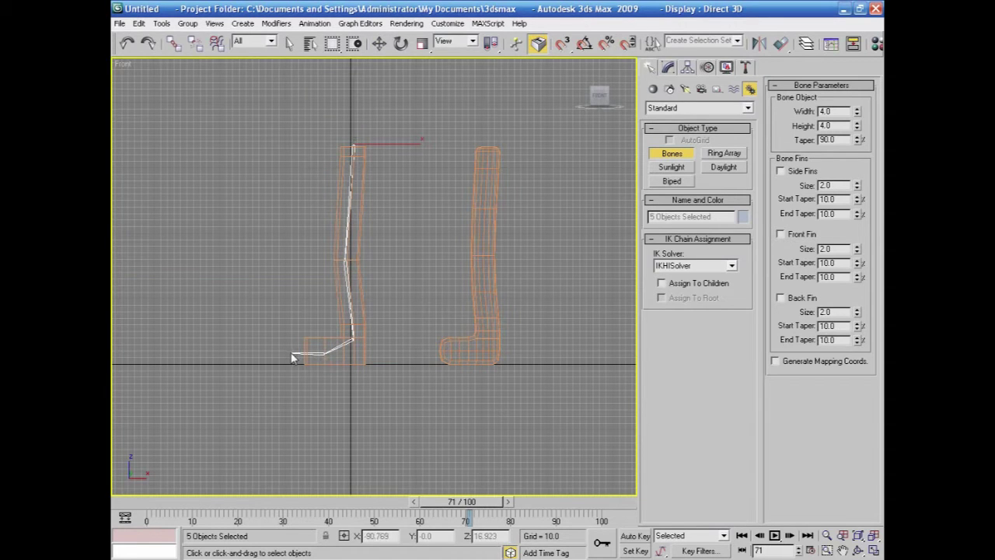
pyautogui.rightClick(289, 355)
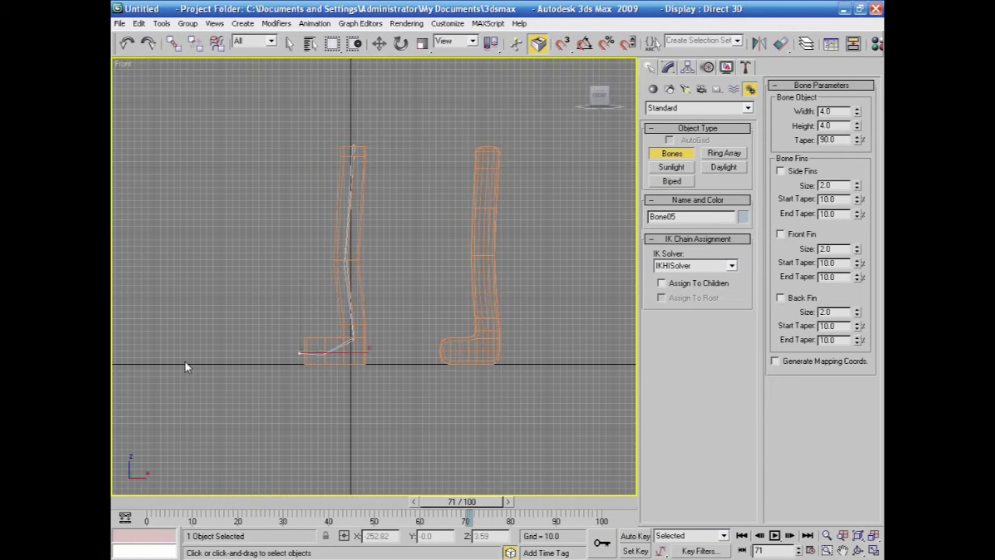
pyautogui.press('w')
pyautogui.click(337, 411)
# - End bone creation and turn on see-through display for the box leg in a maximized perspective view
pyautogui.keyDown('alt'); pyautogui.moveTo(339, 412); pyautogui.dragTo(364, 426, button='middle'); pyautogui.keyUp('alt')
pyautogui.press('f')
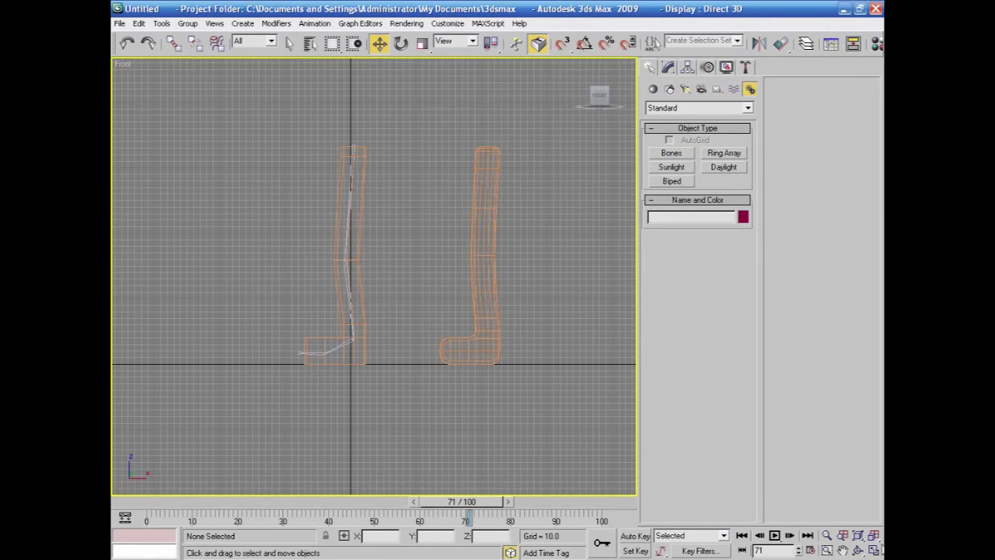
pyautogui.click(873, 551)
pyautogui.click(569, 427)
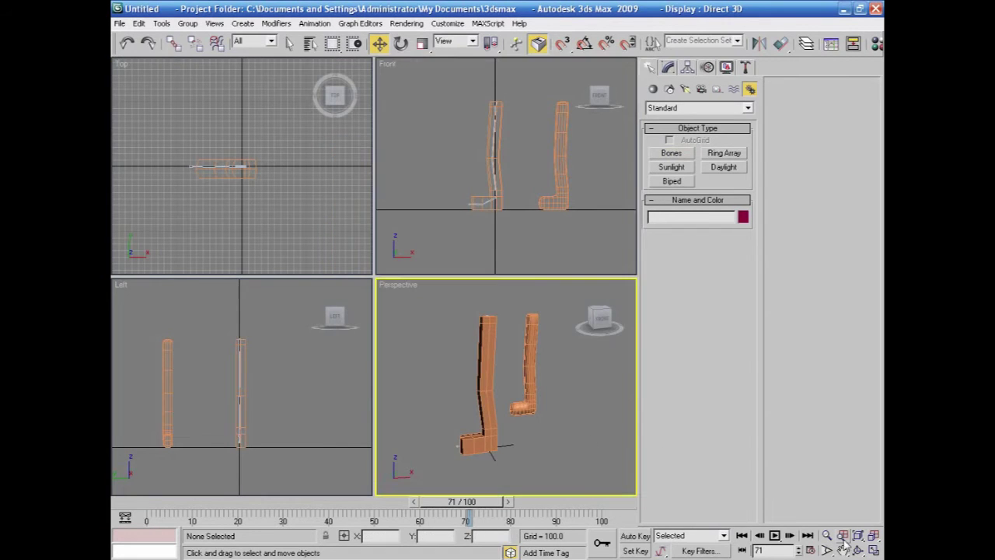
pyautogui.click(874, 550)
pyautogui.moveTo(518, 426)
pyautogui.keyDown('alt'); pyautogui.mouseDown(button='middle')
pyautogui.moveTo(639, 428)
pyautogui.moveTo(692, 393)
pyautogui.moveTo(617, 384)
pyautogui.moveTo(514, 423)
pyautogui.mouseUp(button='middle'); pyautogui.keyUp('alt')
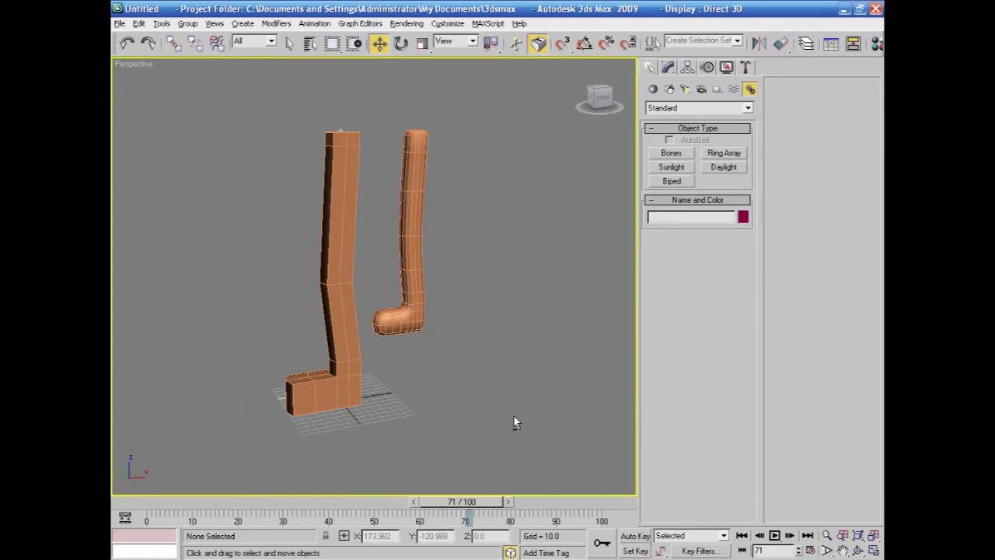
pyautogui.click(342, 379)
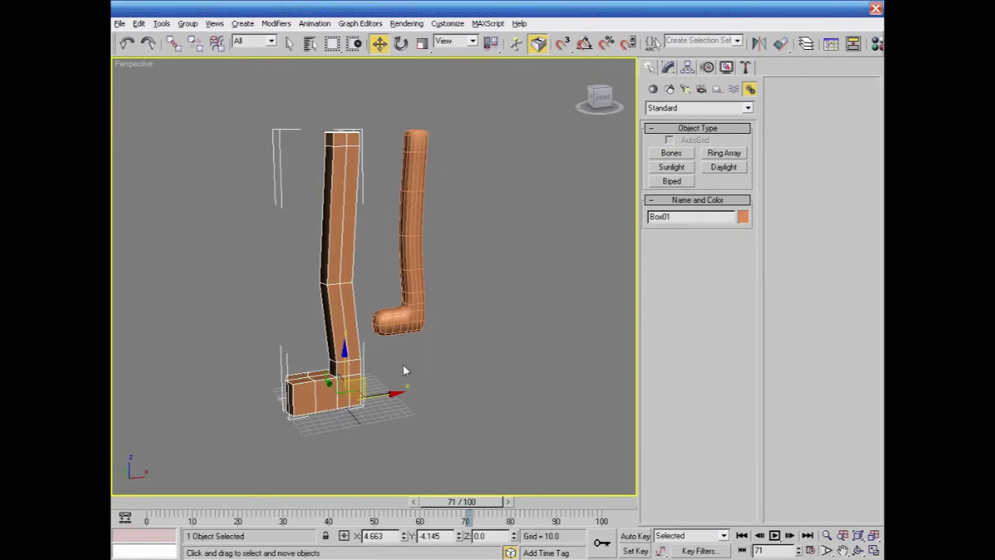
pyautogui.click(727, 68)
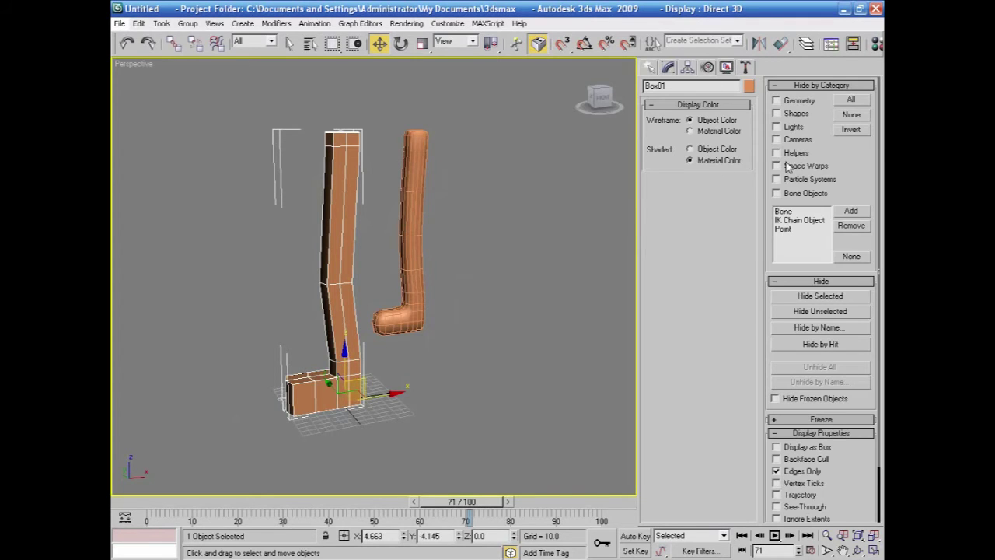
pyautogui.scroll(-2, 835, 156)
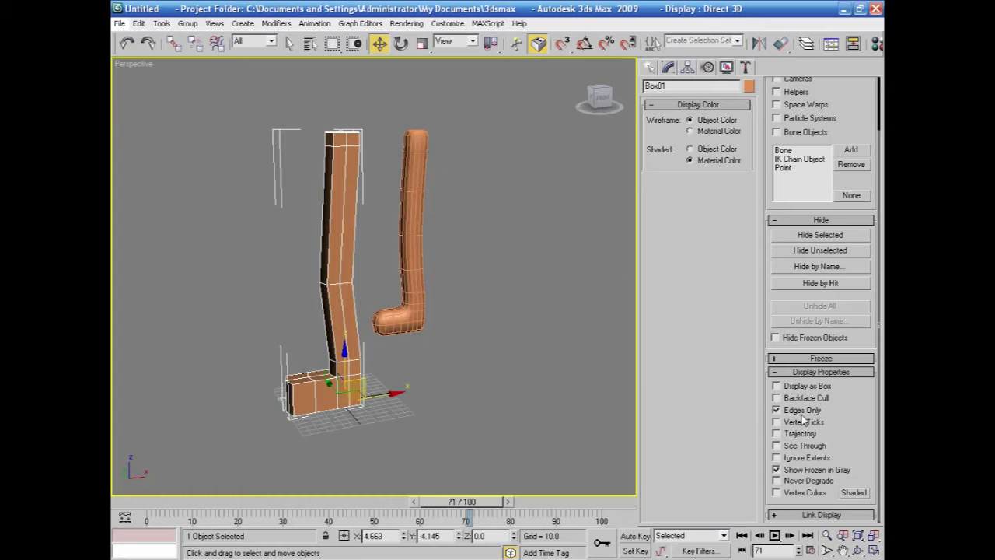
pyautogui.click(775, 445)
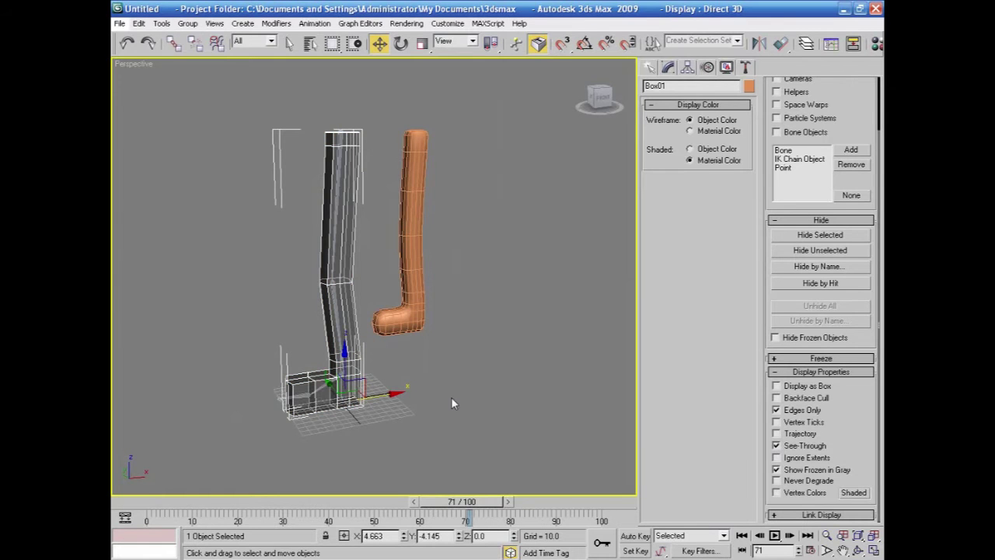
# - Apply a Skin modifier to the box leg
pyautogui.keyDown('alt'); pyautogui.moveTo(453, 397); pyautogui.dragTo(596, 389, button='middle'); pyautogui.keyUp('alt')
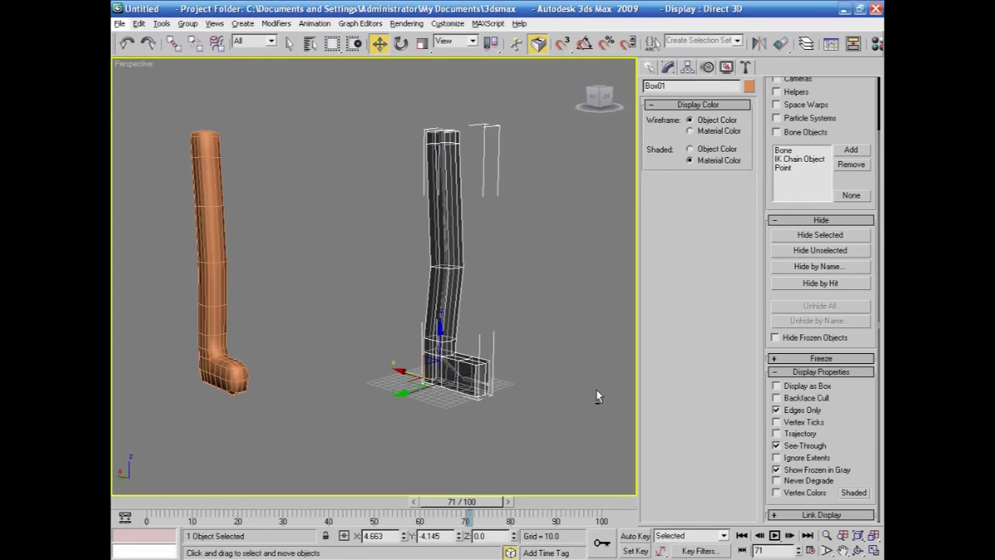
pyautogui.click(560, 327)
pyautogui.click(459, 263)
pyautogui.click(667, 67)
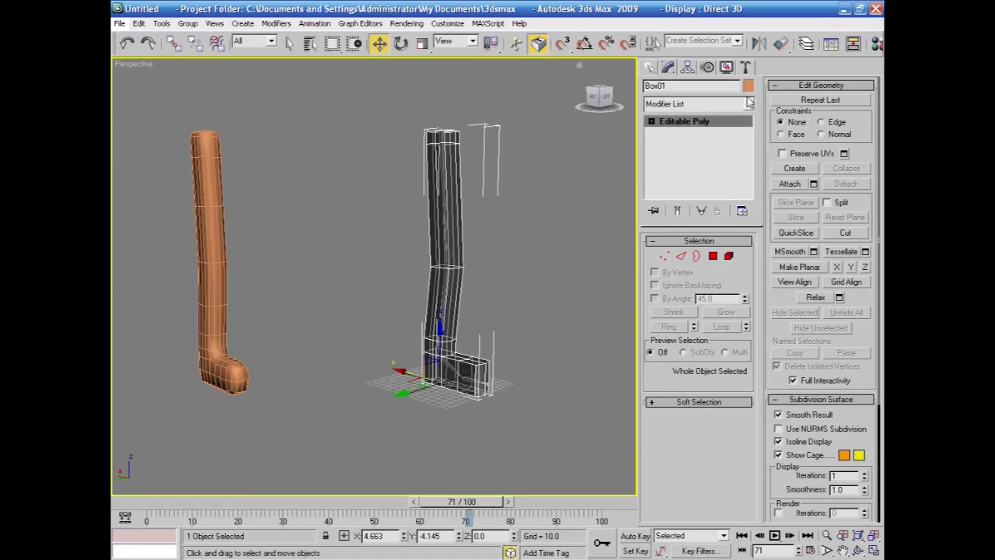
pyautogui.click(746, 106)
pyautogui.scroll(10, 751, 132)
pyautogui.moveTo(754, 164); pyautogui.dragTo(768, 307)
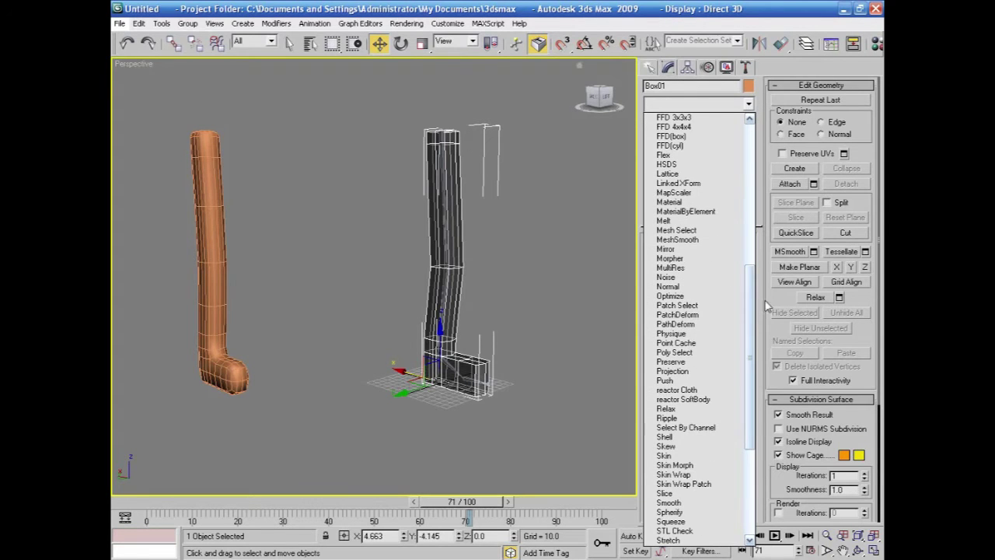
pyautogui.click(667, 455)
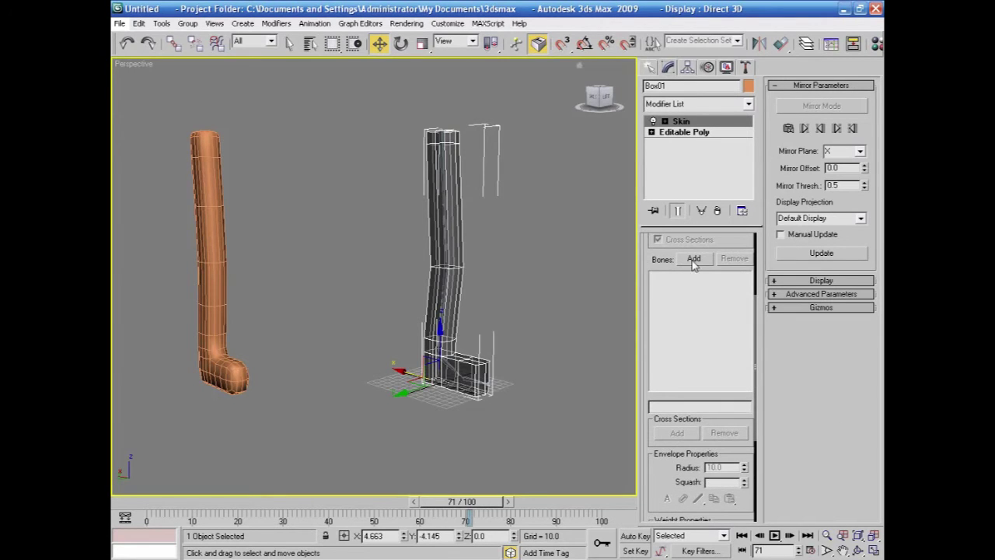
# - Add Bone01 through Bone05 to the box leg's Skin modifier
pyautogui.click(693, 259)
pyautogui.click(373, 181)
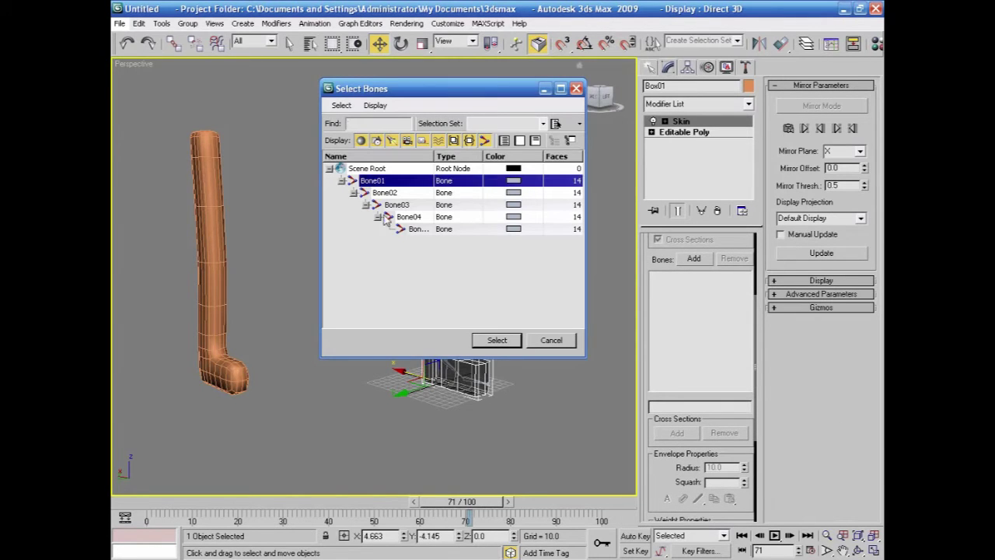
pyautogui.keyDown('shift'); pyautogui.click(414, 230); pyautogui.keyUp('shift')
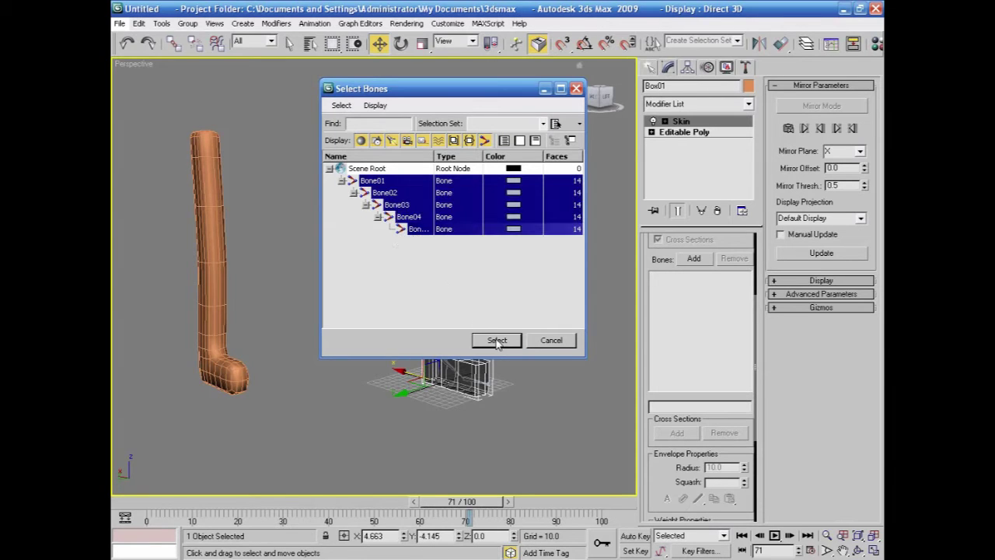
pyautogui.click(497, 341)
# - Try moving the foot bone at the ankle to test how the skinned box leg follows
pyautogui.keyDown('alt'); pyautogui.moveTo(542, 340); pyautogui.dragTo(412, 343, button='middle'); pyautogui.keyUp('alt')
pyautogui.click(473, 331)
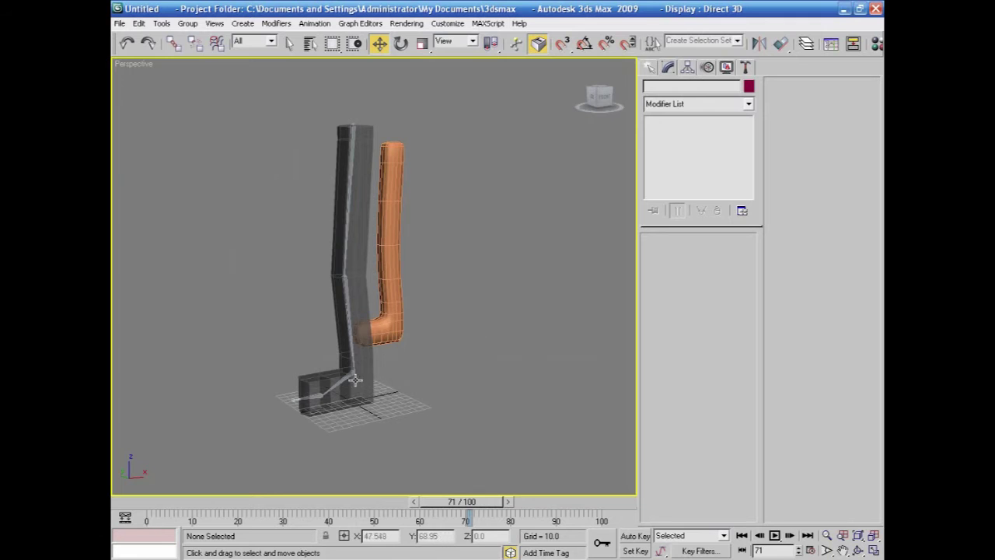
pyautogui.click(344, 380)
pyautogui.click(342, 379)
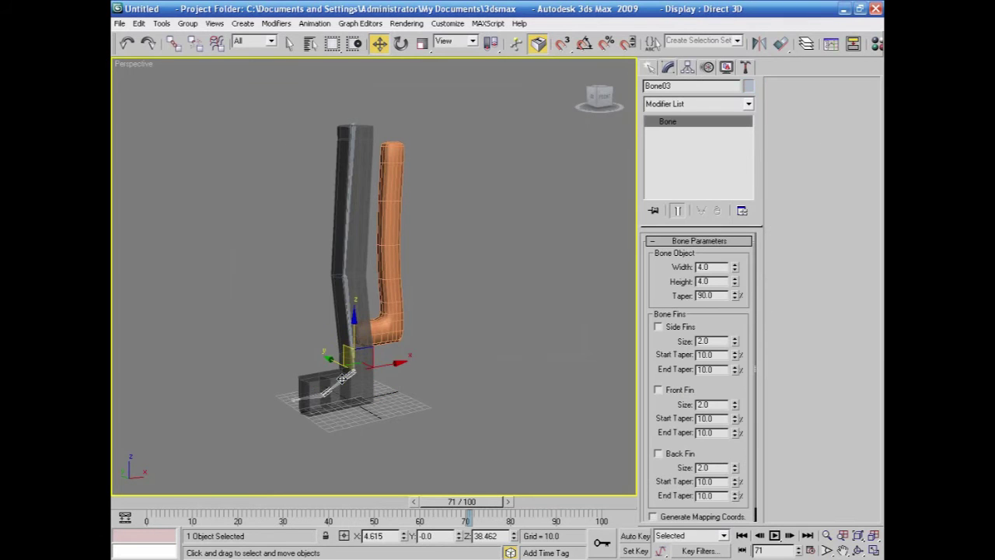
pyautogui.moveTo(376, 370); pyautogui.dragTo(552, 310)
pyautogui.keyDown('alt'); pyautogui.moveTo(473, 361); pyautogui.dragTo(627, 355, button='middle'); pyautogui.keyUp('alt')
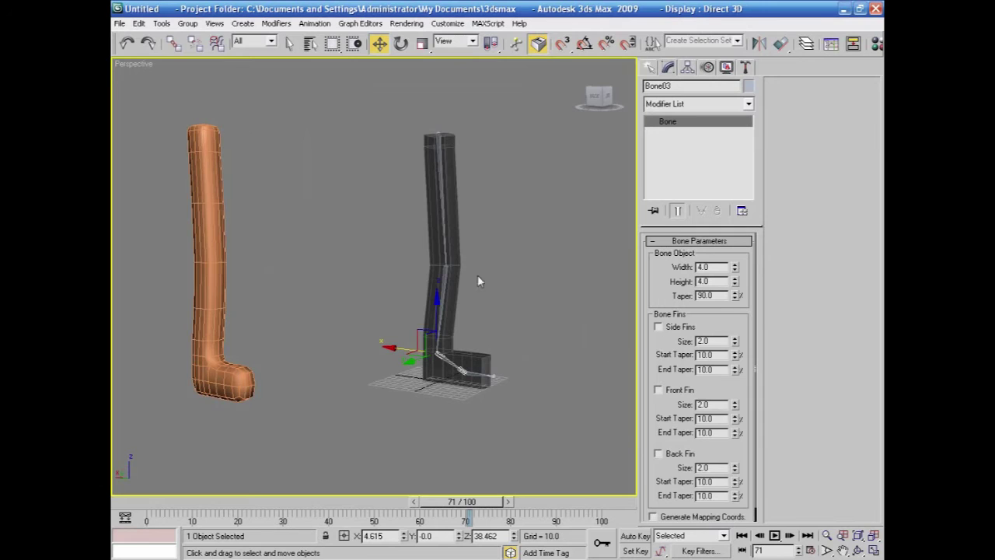
# - Hide all geometry by category, leaving the bone chain on display
pyautogui.click(241, 41)
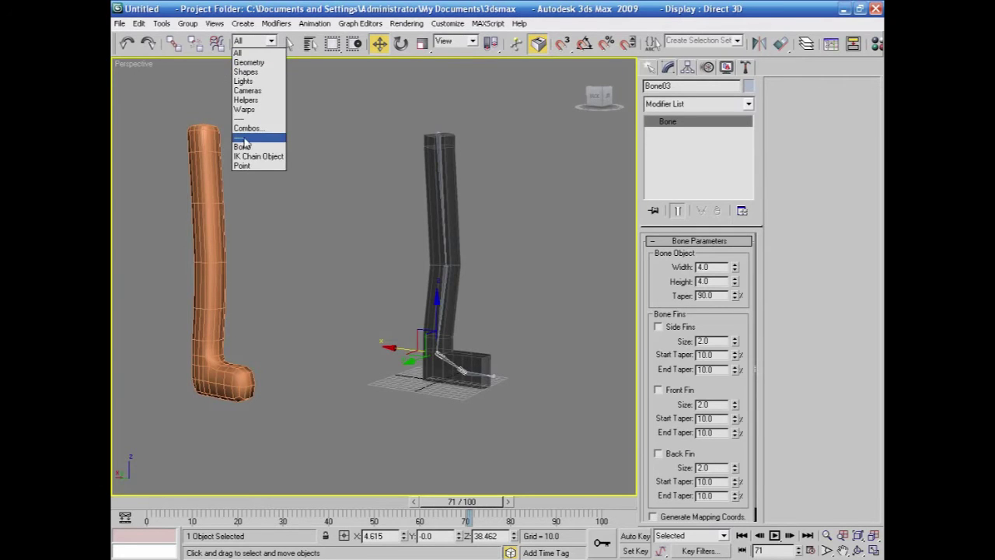
pyautogui.click(439, 15)
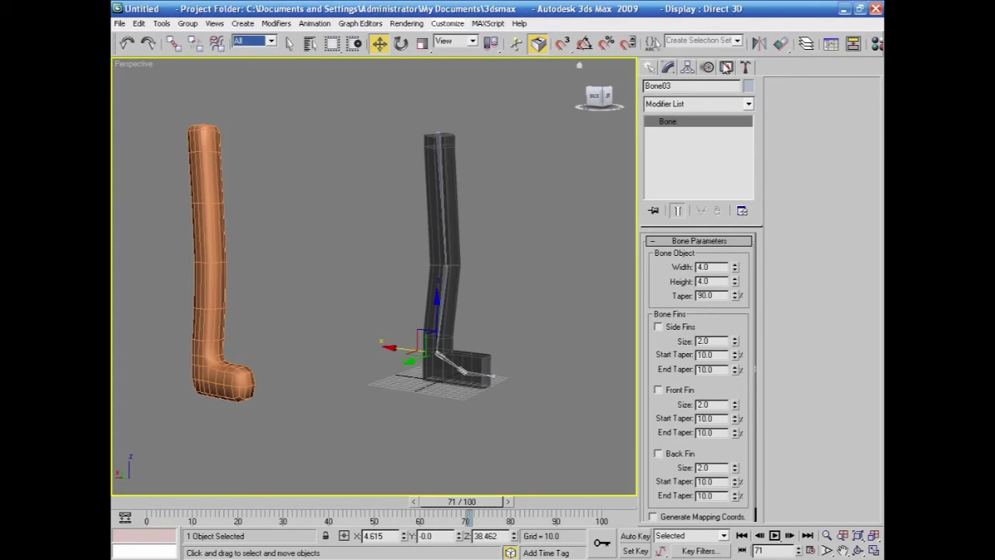
pyautogui.click(727, 68)
pyautogui.scroll(2, 778, 132)
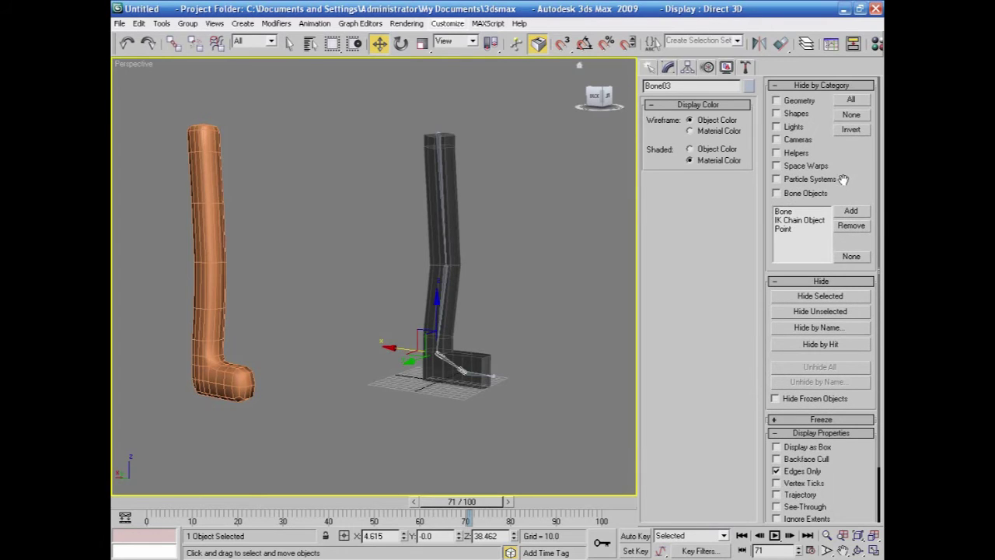
pyautogui.click(776, 101)
pyautogui.keyDown('alt'); pyautogui.moveTo(499, 259); pyautogui.dragTo(463, 326, button='middle'); pyautogui.keyUp('alt')
pyautogui.click(449, 323)
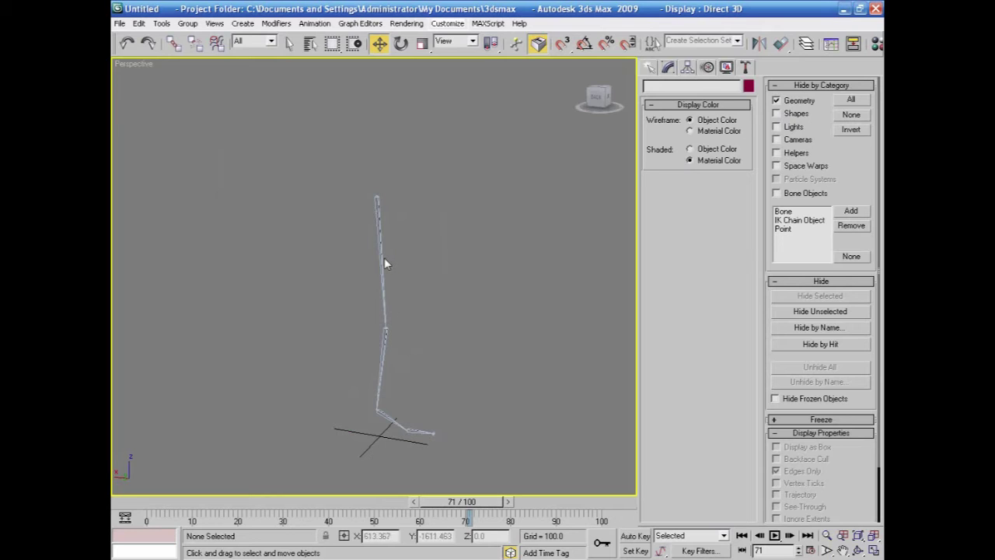
# - Add an HI Solver IK chain running from the ankle bone Bone03 up to the thigh bone
pyautogui.click(382, 416)
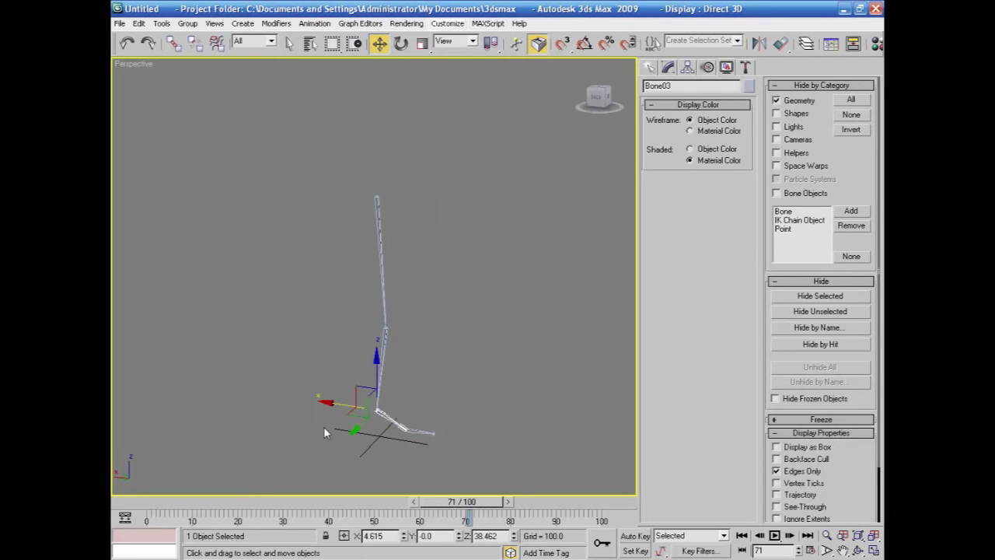
pyautogui.click(314, 23)
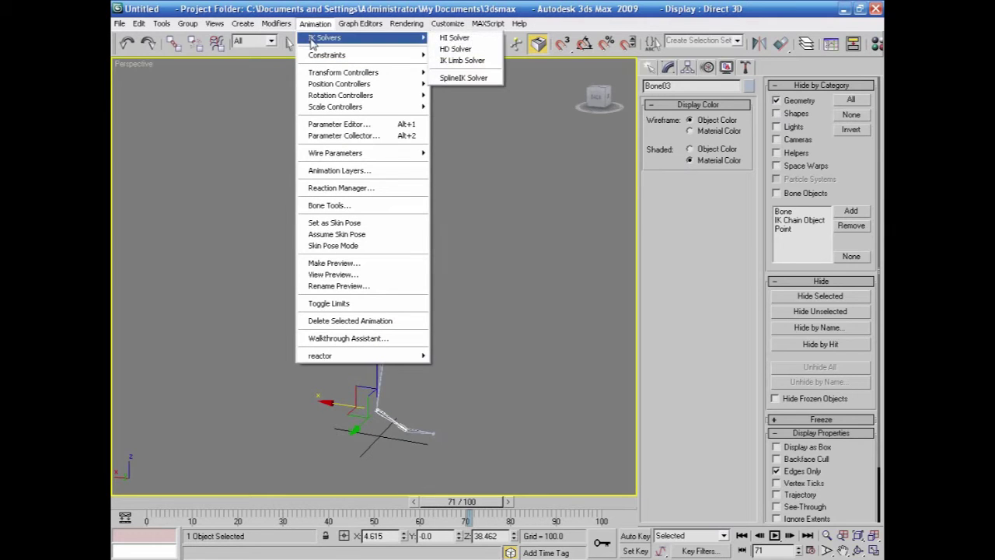
pyautogui.moveTo(412, 37)
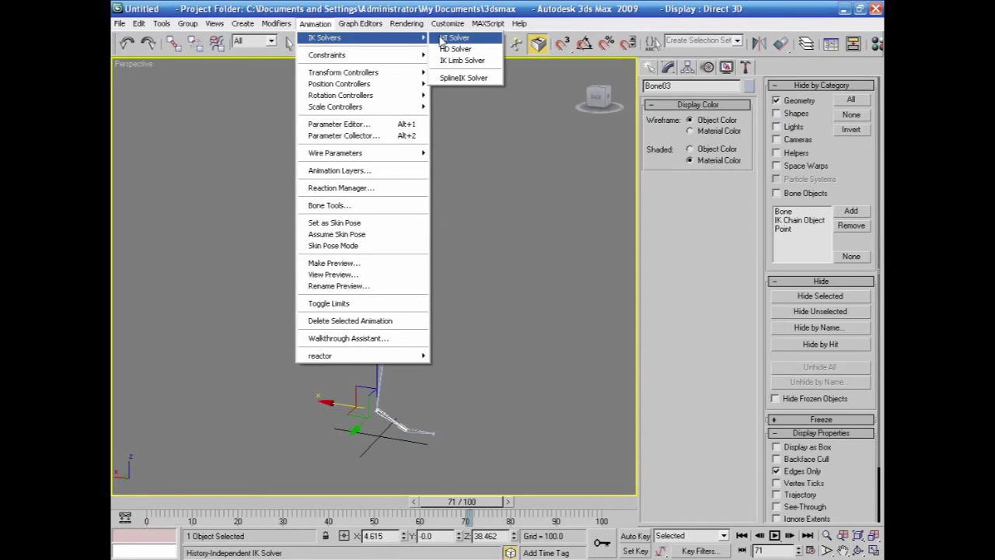
pyautogui.click(451, 38)
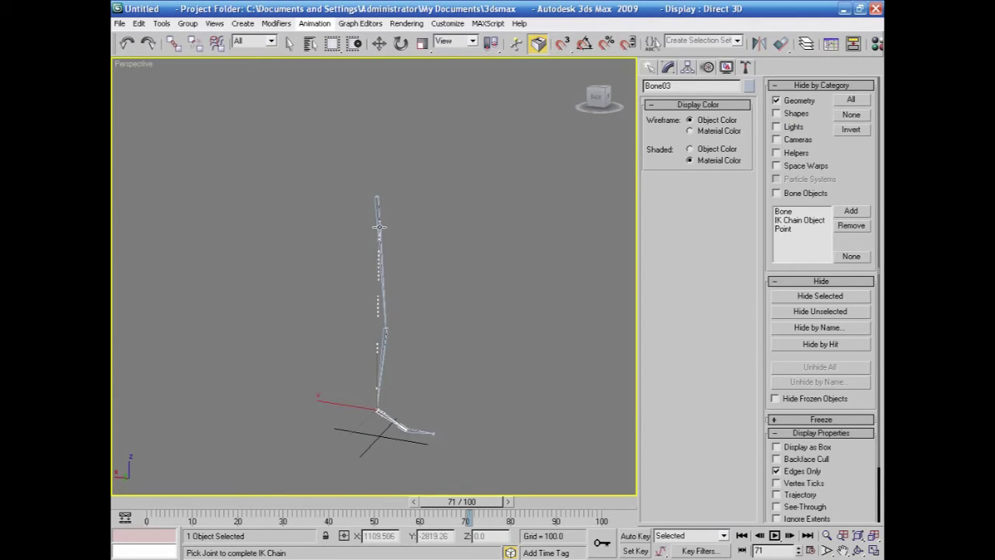
pyautogui.click(377, 225)
pyautogui.click(414, 106)
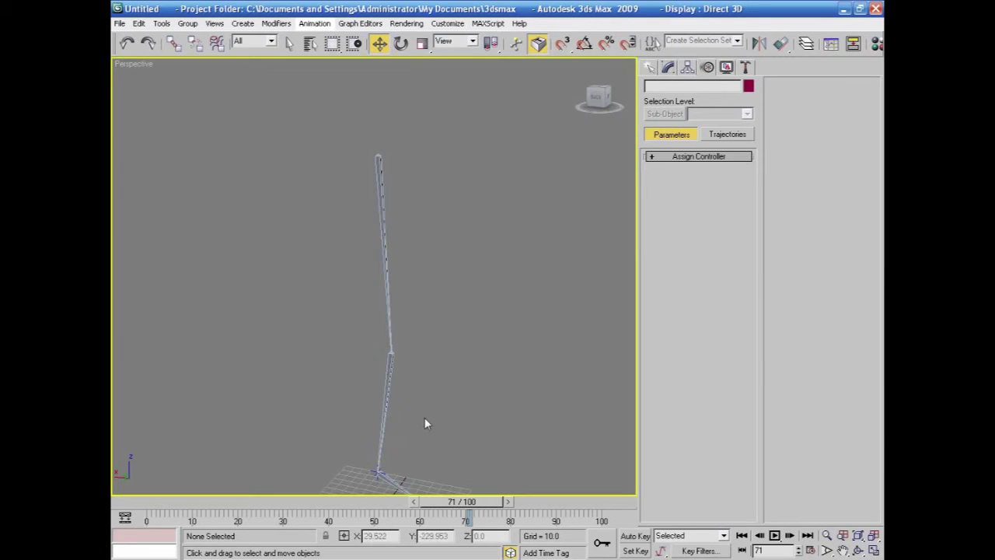
# - Test the knee bend by raising the IK goal at the ankle to about Z 114, and undo the moves
pyautogui.keyDown('alt'); pyautogui.moveTo(424, 423); pyautogui.dragTo(399, 378, button='middle'); pyautogui.keyUp('alt')
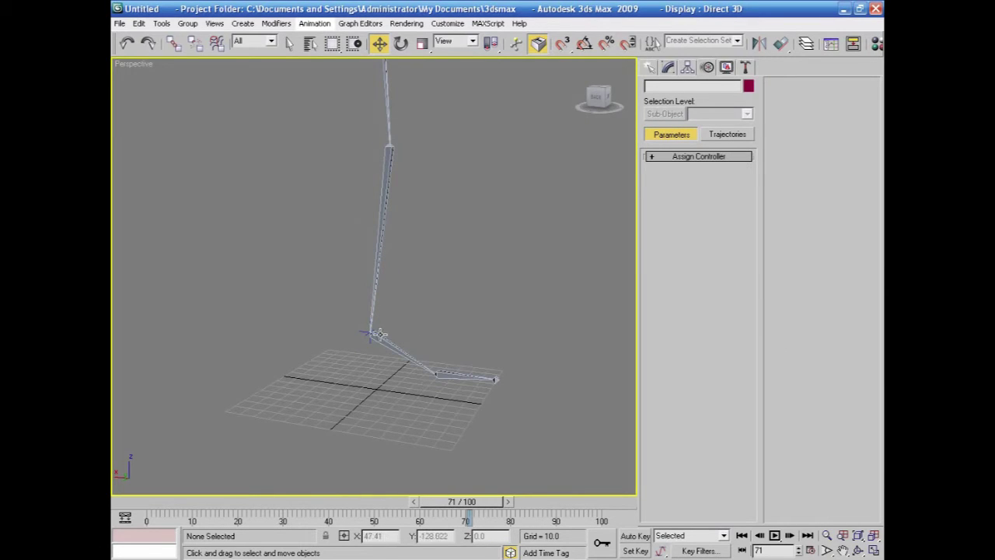
pyautogui.click(726, 67)
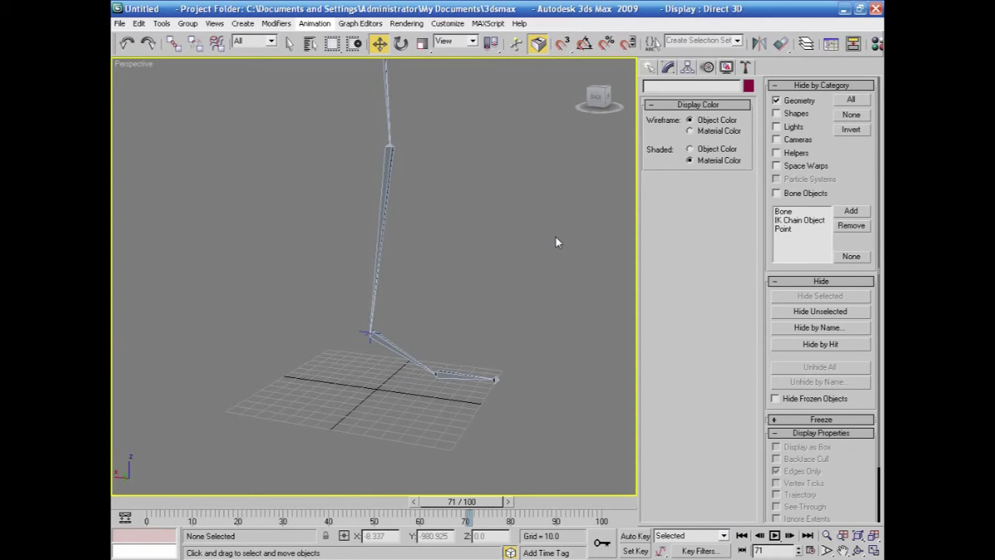
pyautogui.click(361, 331)
pyautogui.scroll(-2, 452, 294)
pyautogui.keyDown('alt'); pyautogui.moveTo(416, 339); pyautogui.dragTo(466, 327, button='middle'); pyautogui.keyUp('alt')
pyautogui.moveTo(344, 300); pyautogui.dragTo(337, 222)
pyautogui.scroll(-2, 426, 261)
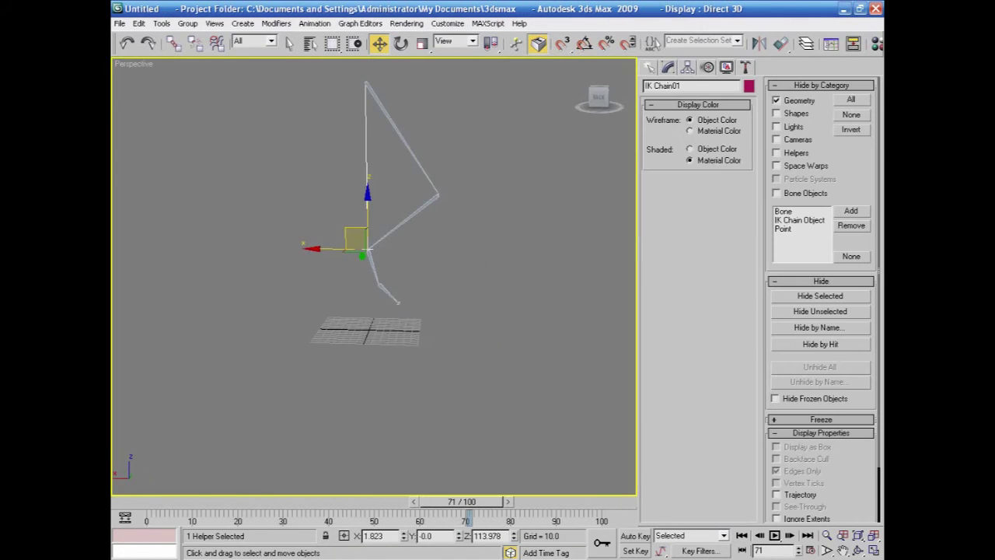
pyautogui.moveTo(355, 235); pyautogui.dragTo(317, 223)
pyautogui.hotkey('ctrl', 'z')
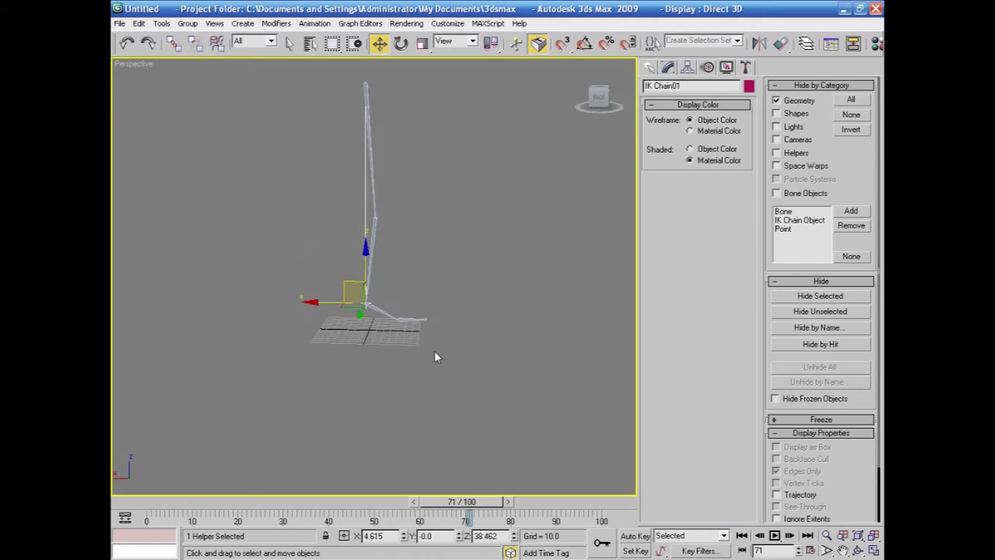
# - Unhide the geometry category and test the skinned leg's bend with the IK goal, reverting each move
pyautogui.click(776, 101)
pyautogui.moveTo(354, 291); pyautogui.dragTo(330, 223)
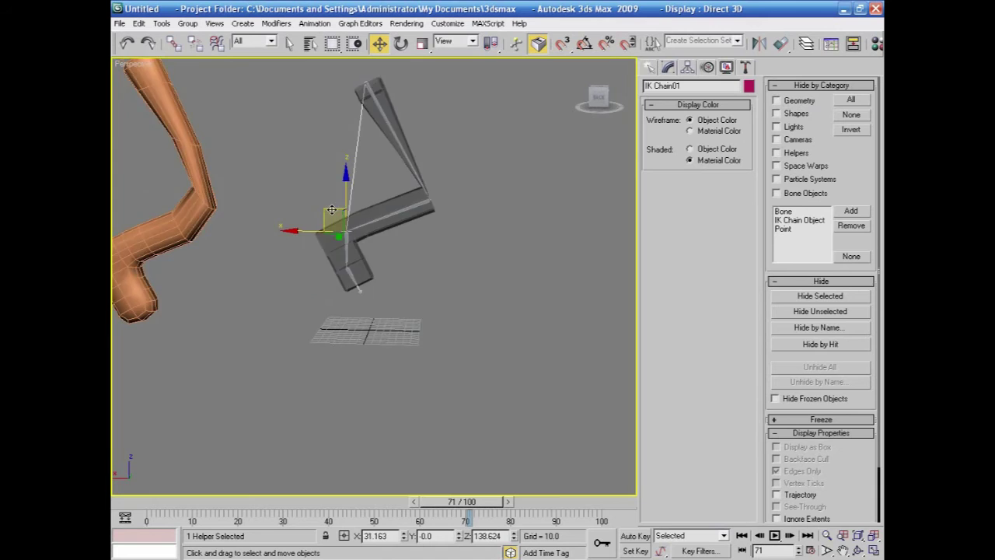
pyautogui.hotkey('ctrl', 'z')
pyautogui.moveTo(481, 340); pyautogui.dragTo(499, 359, button='middle')
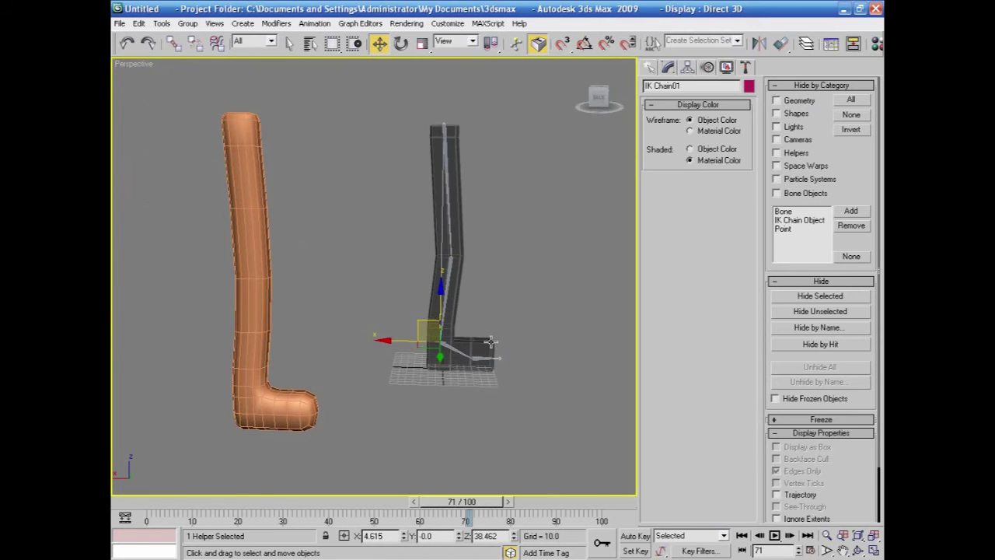
pyautogui.moveTo(430, 321); pyautogui.dragTo(403, 300)
pyautogui.rightClick(404, 301)
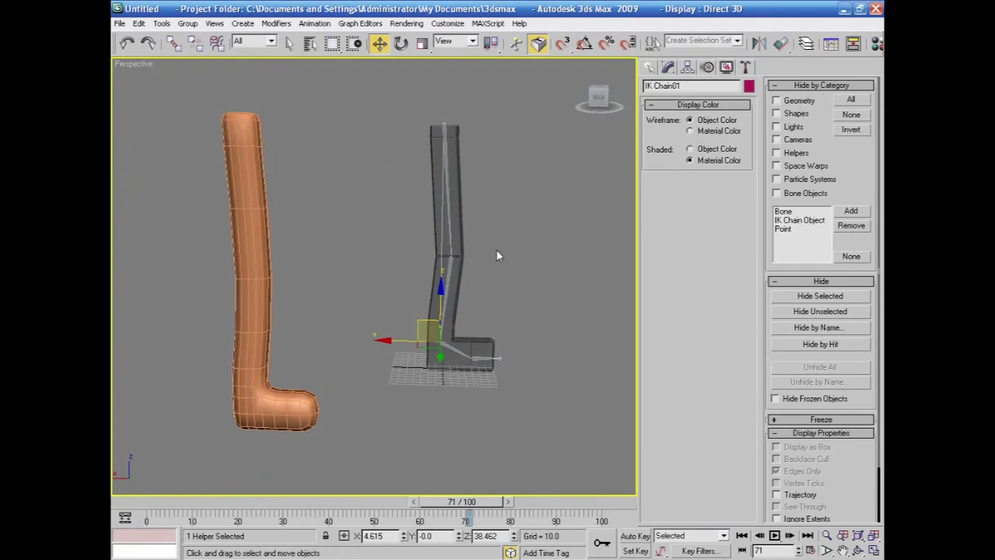
# - Select the skinned box leg, check its modifier stack and return the animation time to frame 0
pyautogui.click(456, 230)
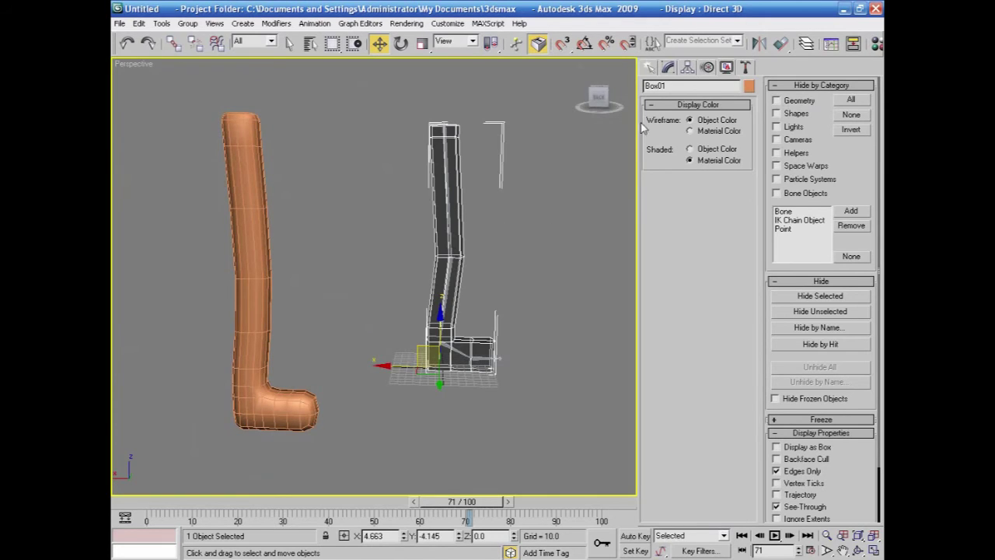
pyautogui.click(669, 68)
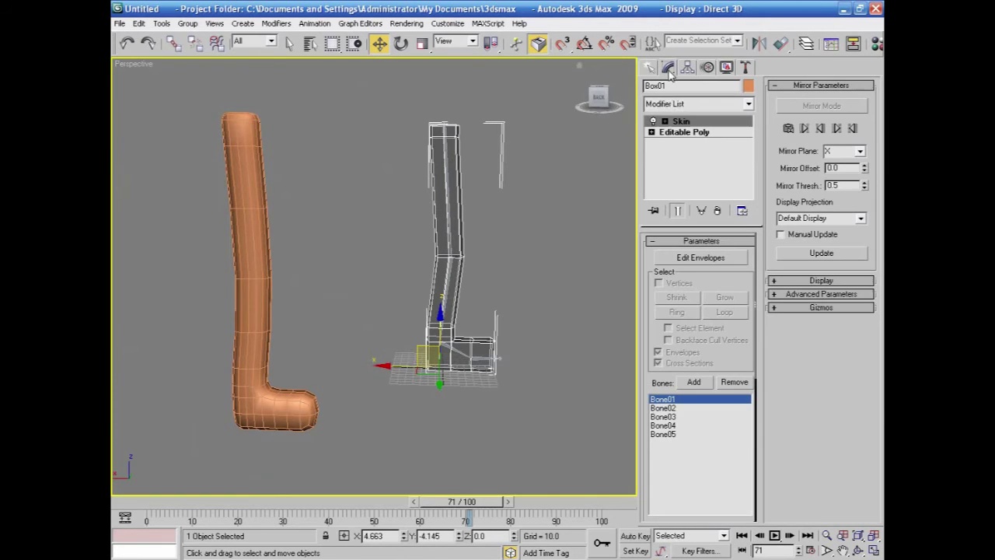
pyautogui.click(673, 132)
pyautogui.click(479, 272)
pyautogui.click(462, 260)
pyautogui.moveTo(441, 509); pyautogui.dragTo(164, 437)
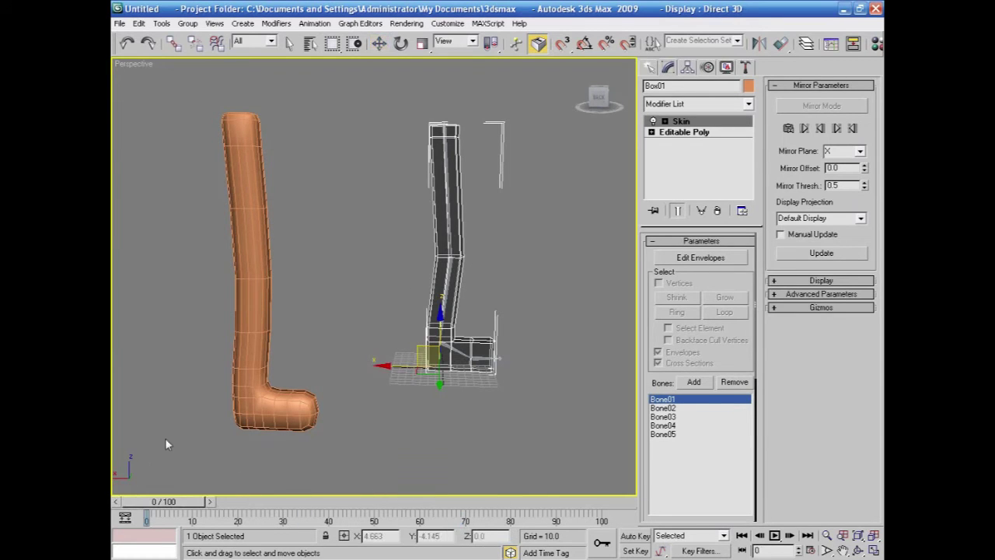
# - Auto-key the IK goal at the ankle to about X 48, Z 118 at frame 20, turn off Auto Key and return to frame 0
pyautogui.click(439, 358)
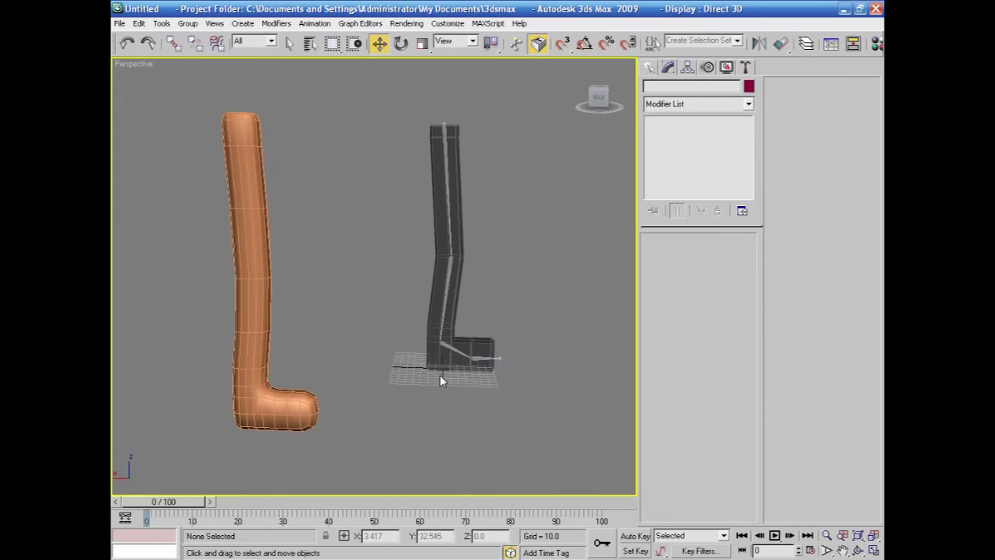
pyautogui.scroll(5, 440, 378)
pyautogui.click(509, 417)
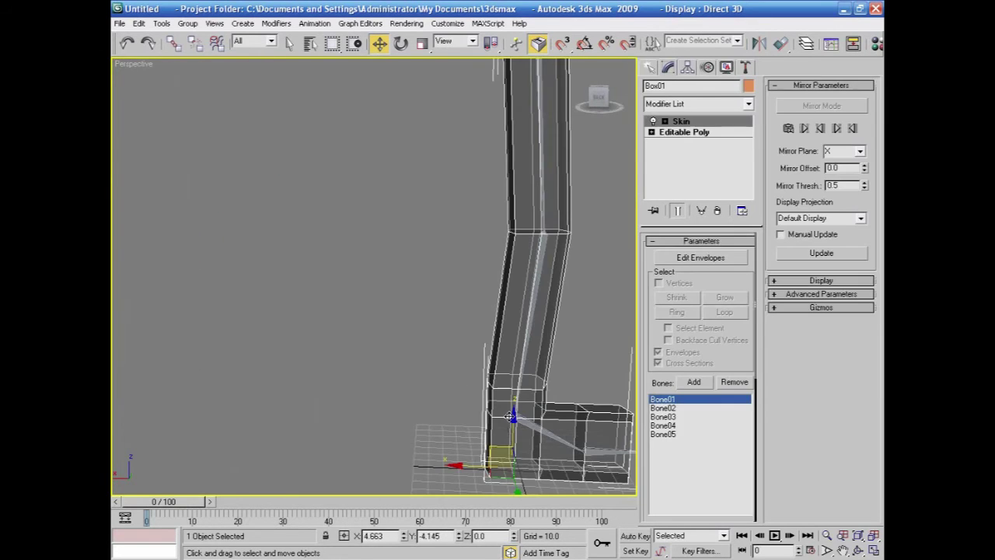
pyautogui.click(509, 418)
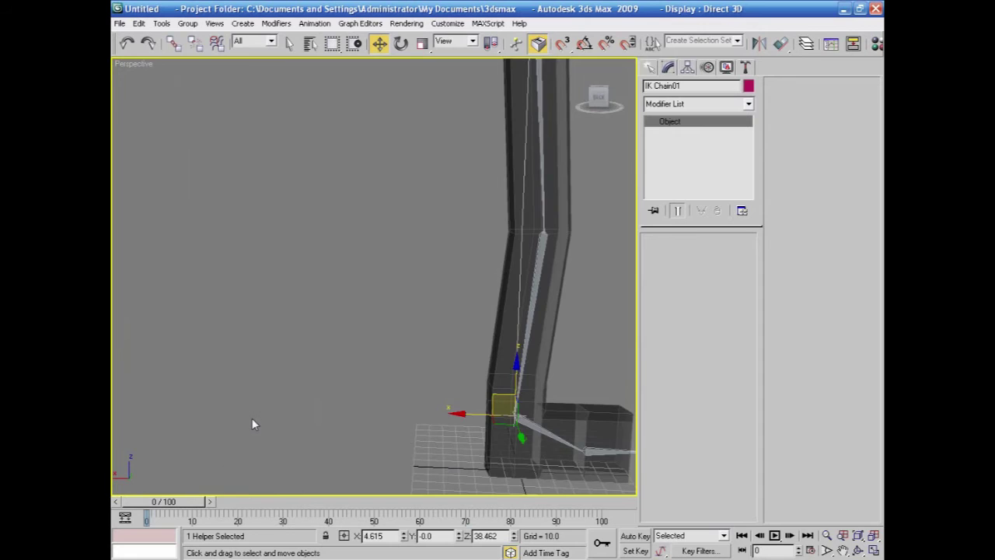
pyautogui.scroll(-5, 251, 424)
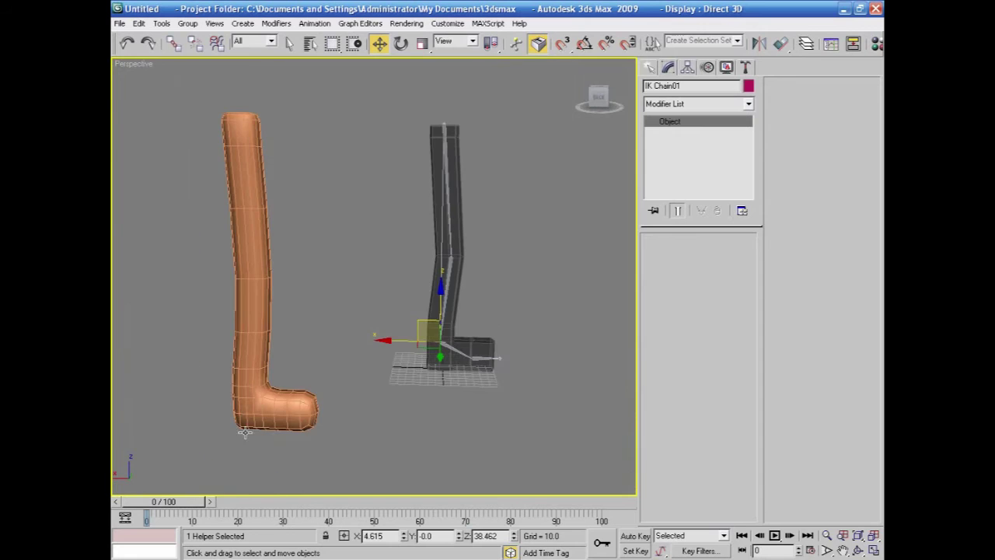
pyautogui.click(634, 535)
pyautogui.moveTo(177, 505); pyautogui.dragTo(258, 505)
pyautogui.moveTo(435, 315); pyautogui.dragTo(387, 267)
pyautogui.click(642, 538)
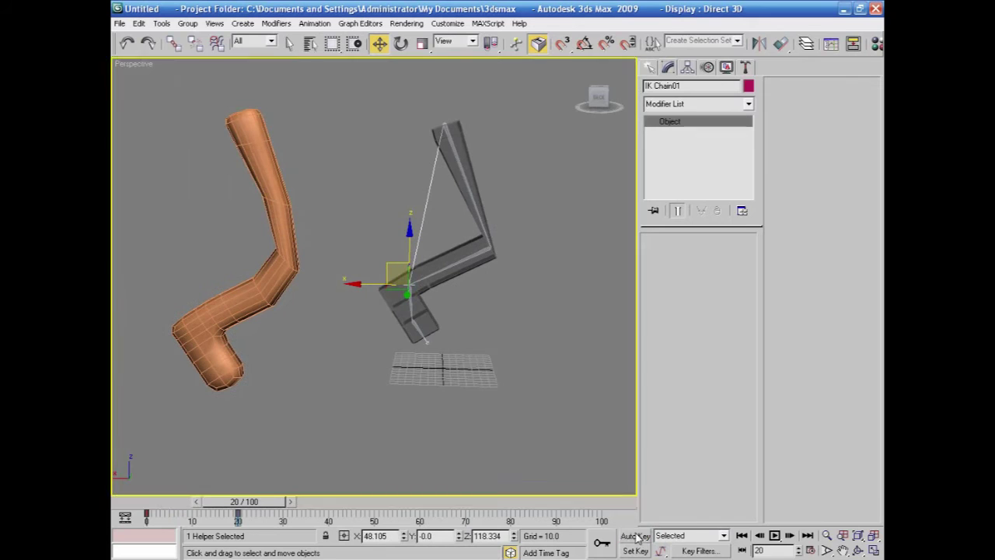
pyautogui.moveTo(231, 502); pyautogui.dragTo(113, 495)
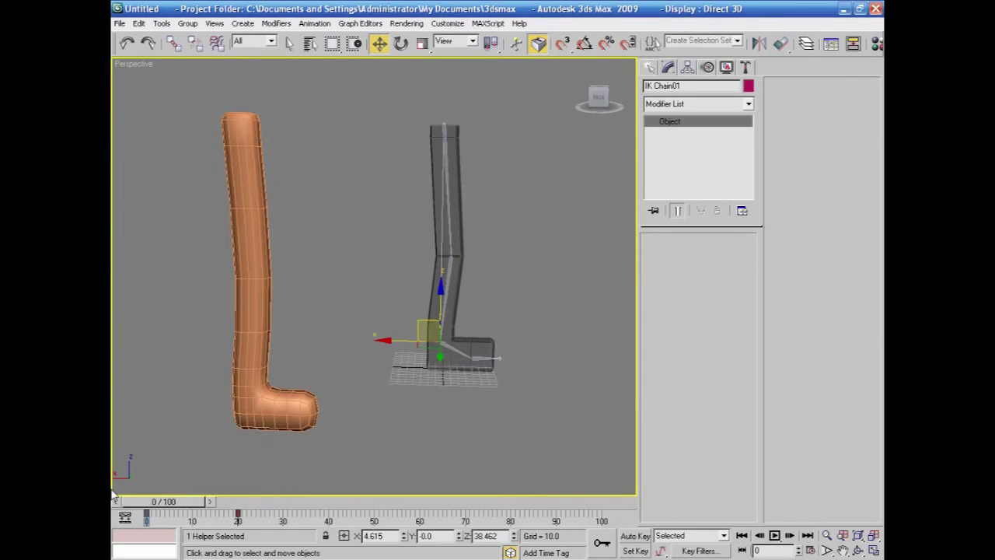
# - Select an edge at the knee of the skinned box leg at the Editable Poly's Edge level
pyautogui.click(460, 234)
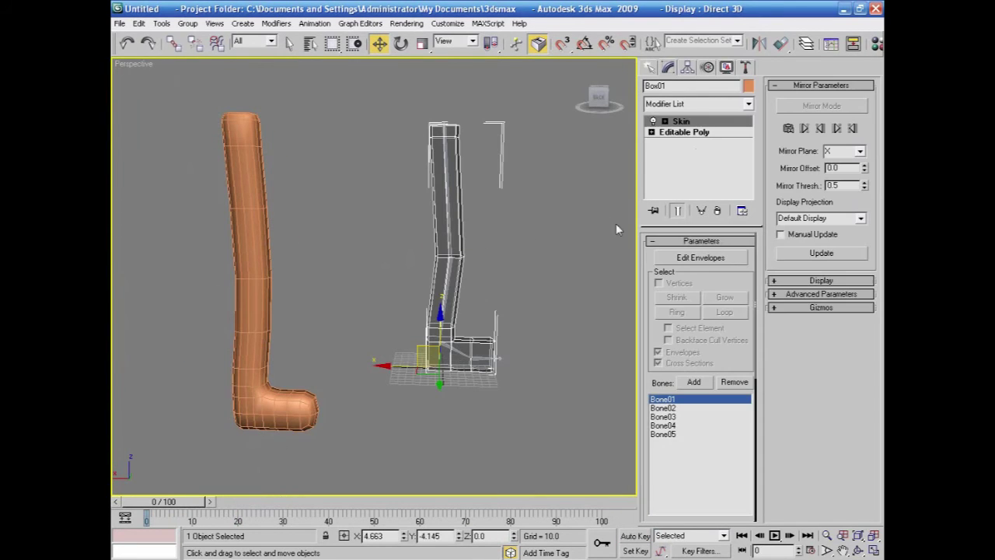
pyautogui.click(652, 132)
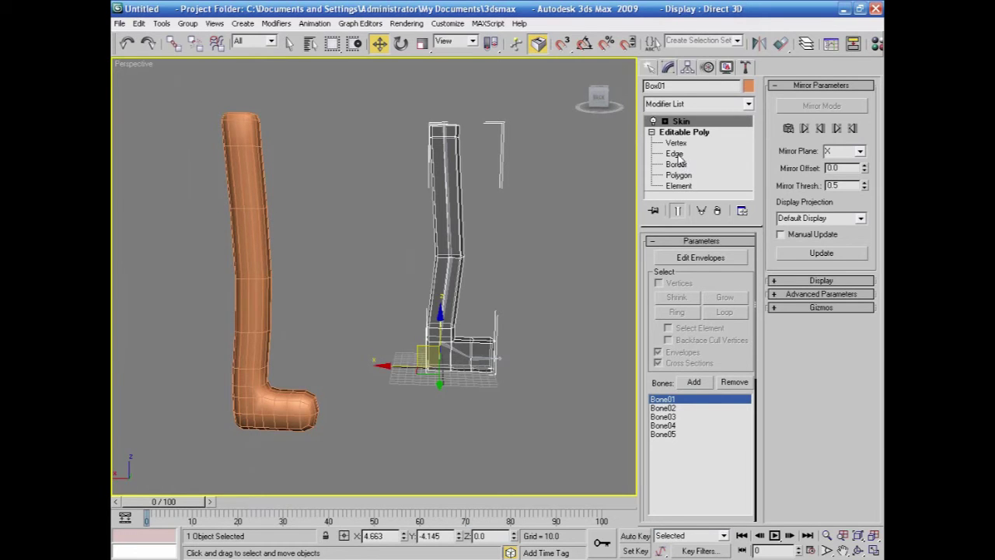
pyautogui.click(676, 154)
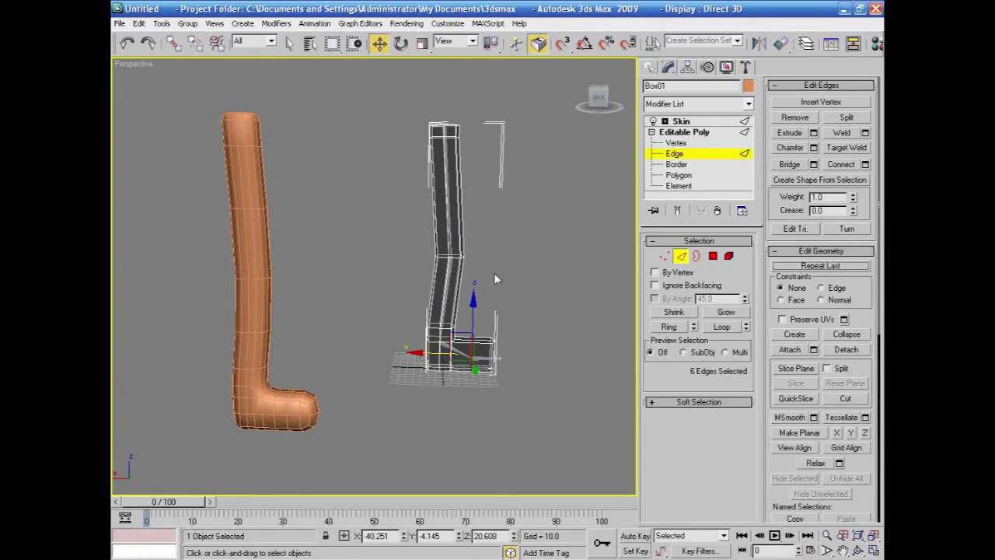
pyautogui.click(455, 257)
pyautogui.scroll(4, 454, 256)
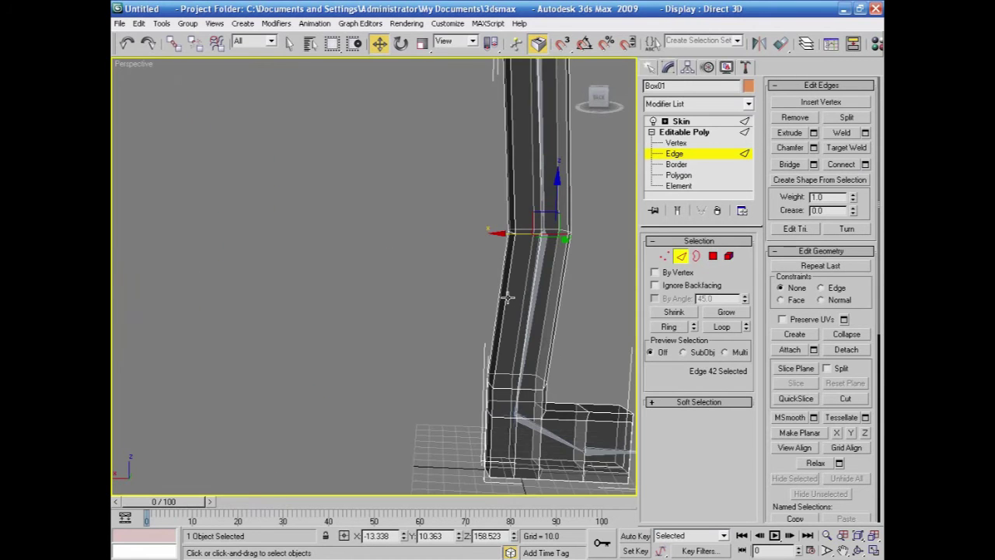
pyautogui.scroll(-6, 507, 297)
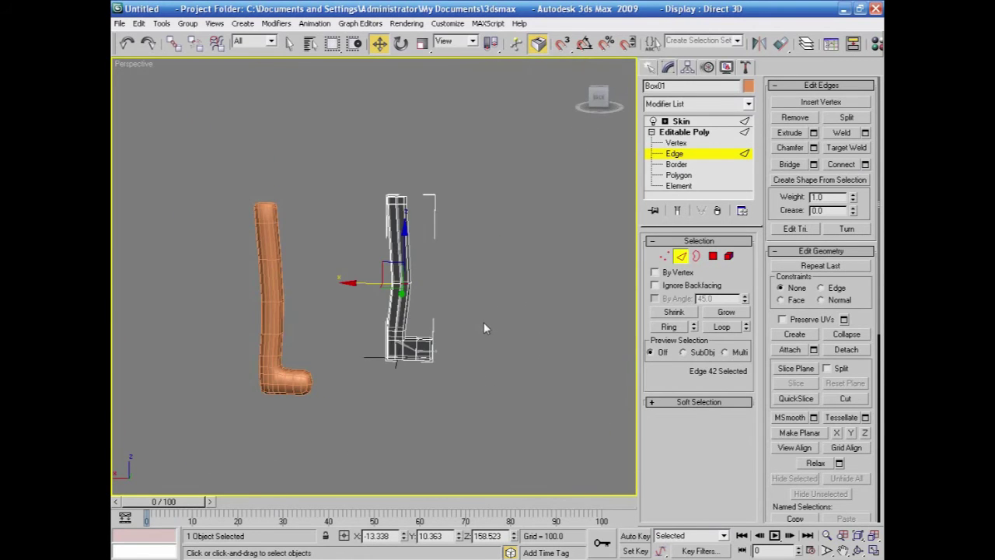
# - Return to the Skin modifier level and scrub the animation to frame 15 and back to 0 to check the leg's knee bend
pyautogui.moveTo(181, 507); pyautogui.dragTo(155, 509)
pyautogui.click(679, 123)
pyautogui.click(675, 134)
pyautogui.click(681, 122)
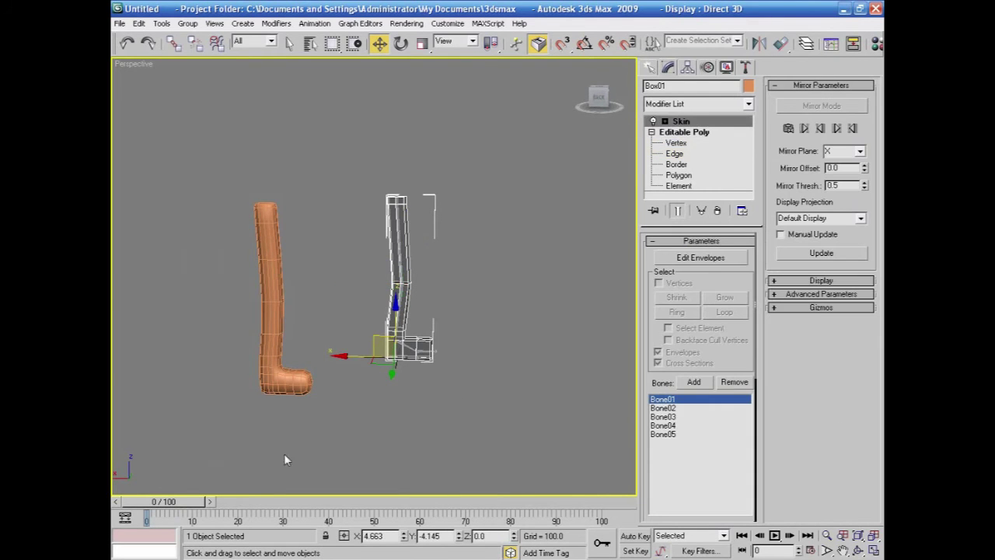
pyautogui.moveTo(177, 506); pyautogui.dragTo(240, 507)
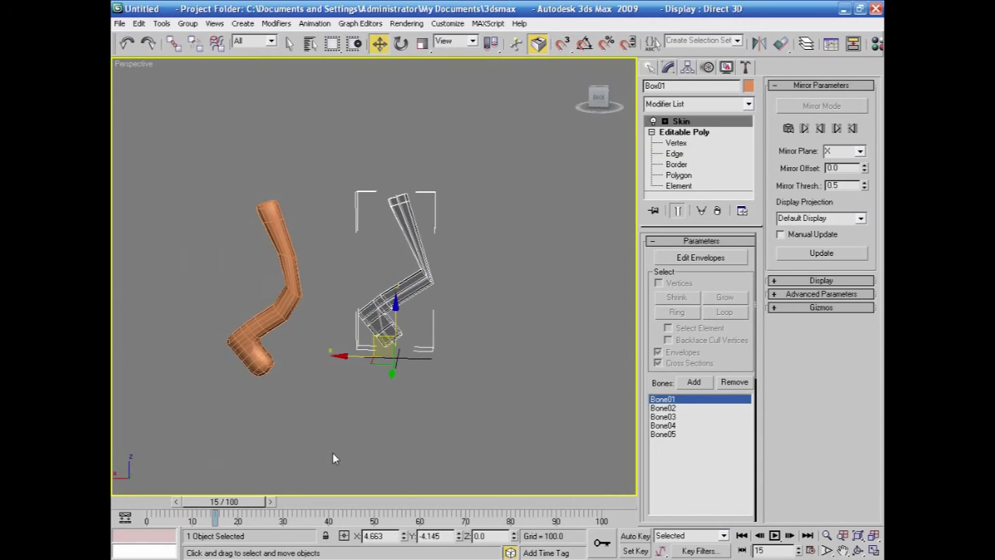
pyautogui.scroll(5, 332, 459)
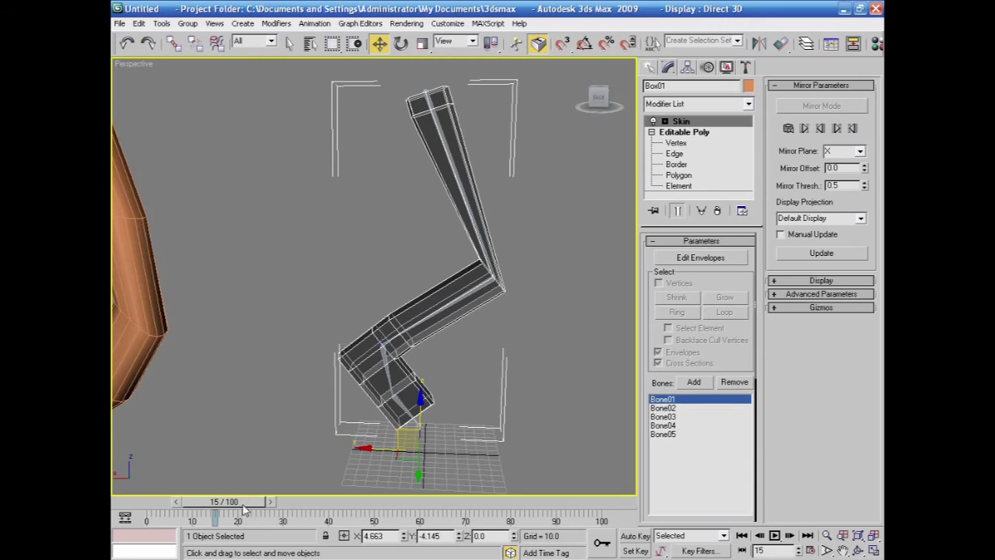
pyautogui.moveTo(243, 503); pyautogui.dragTo(146, 492)
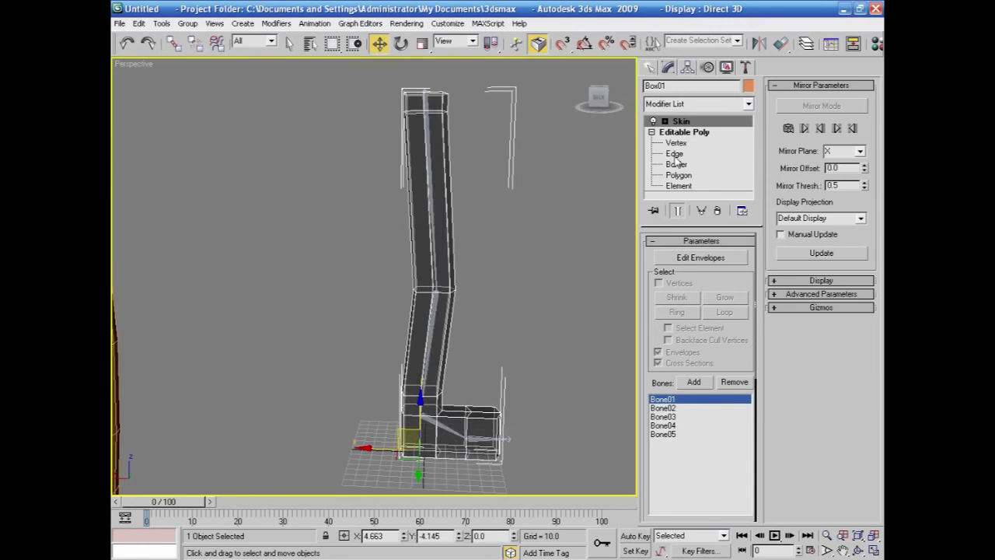